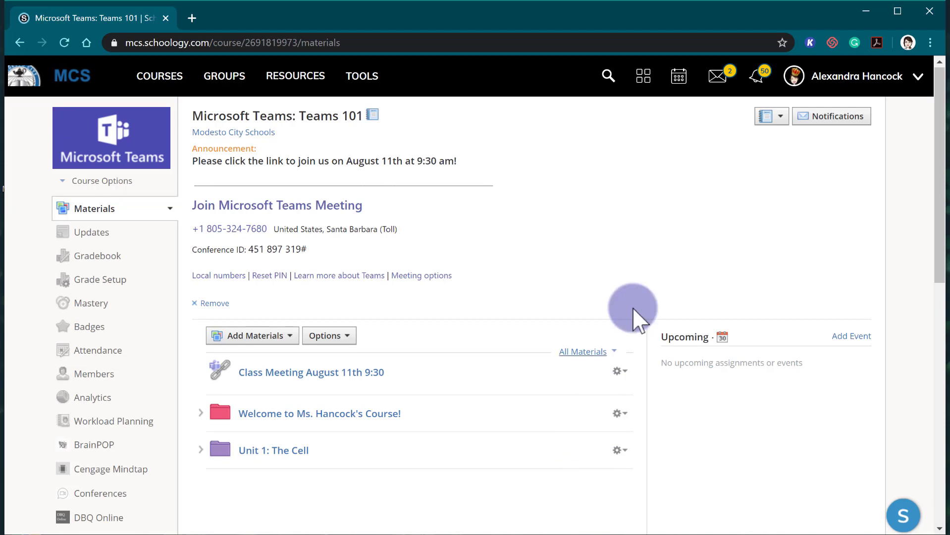
Create an unpublished course materials folder titled "Breakout Room Links" with the dark folder color
scroll(632, 308, down, 3)
scroll(633, 309, up, 2)
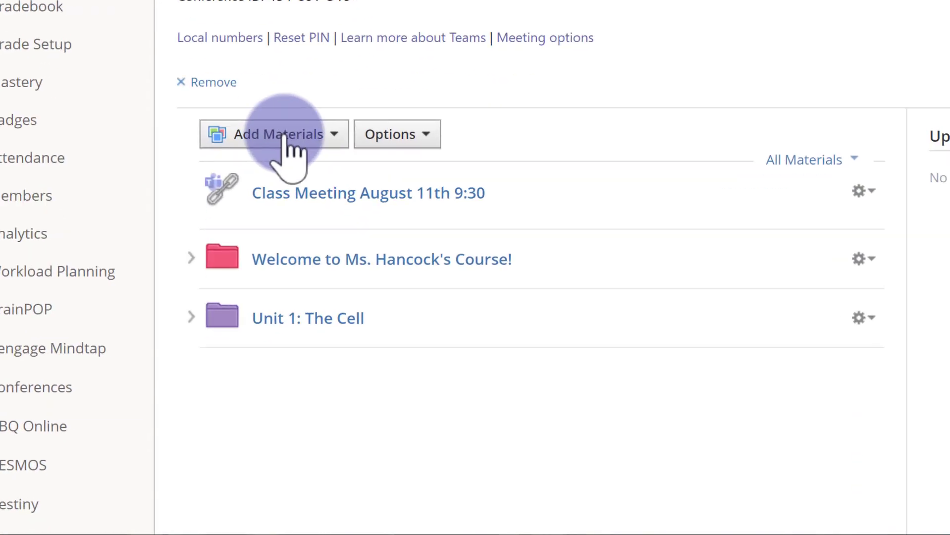
click(290, 142)
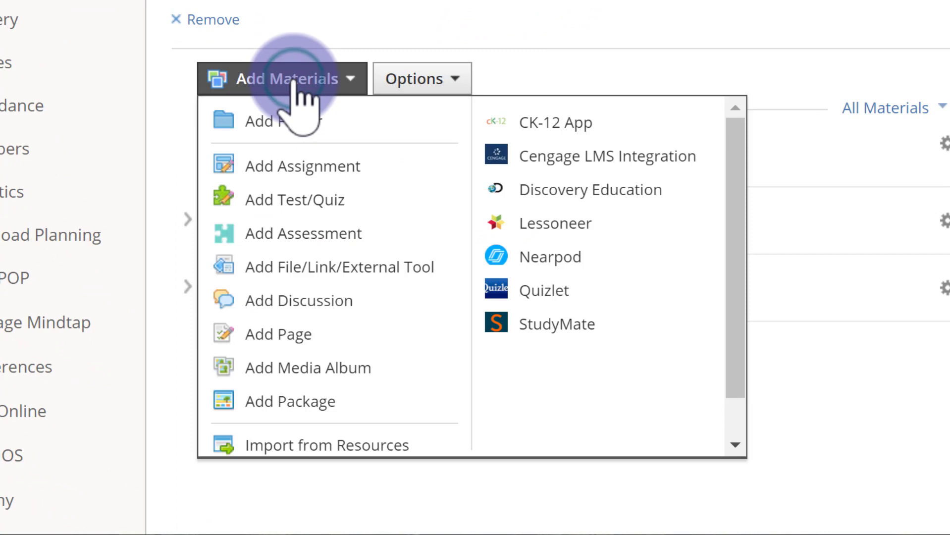
click(326, 121)
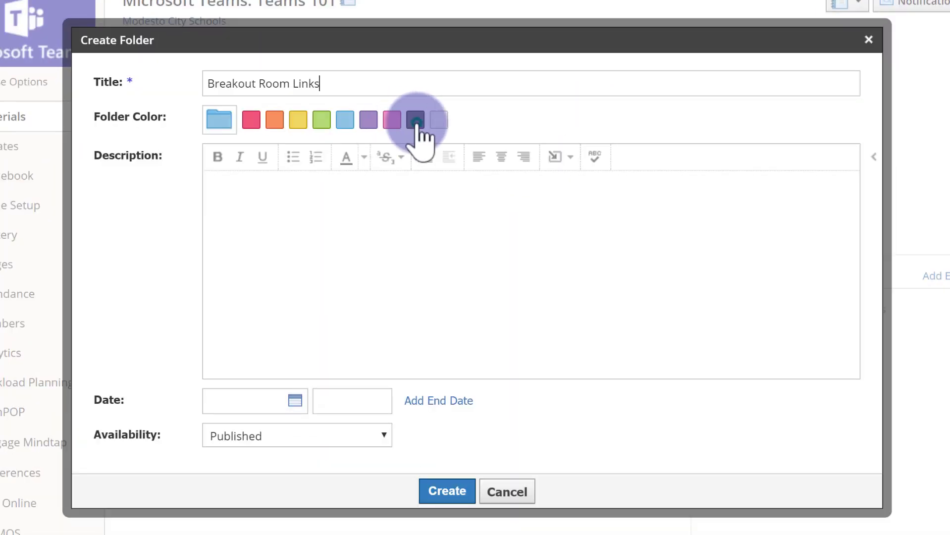
click(416, 124)
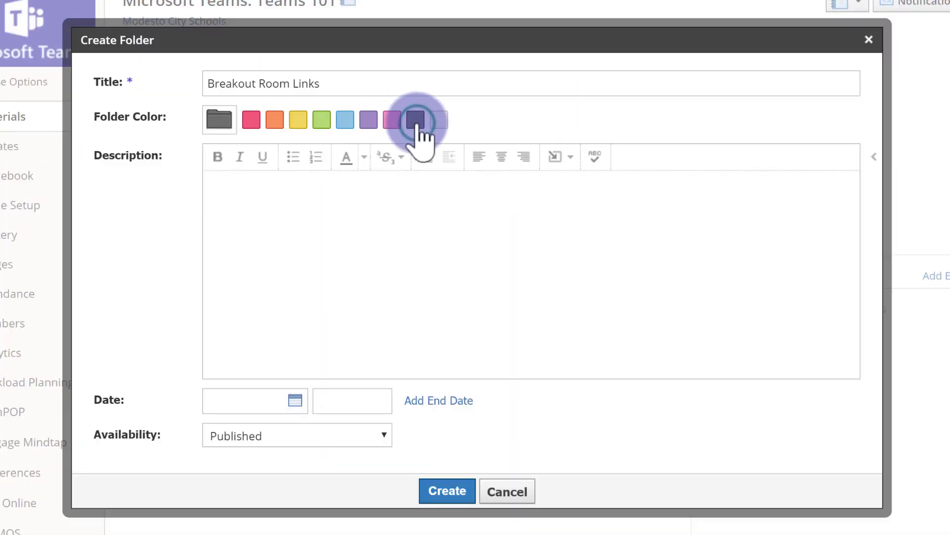
click(314, 440)
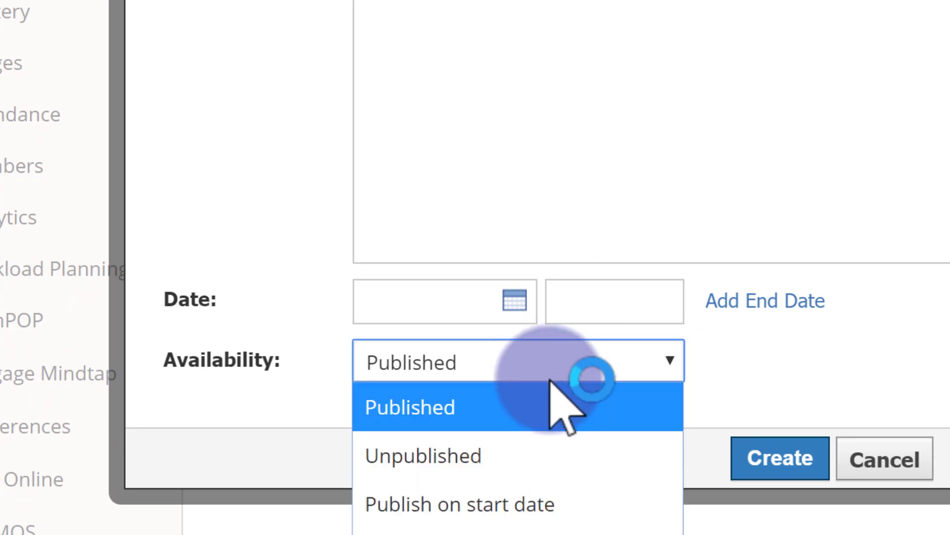
click(524, 448)
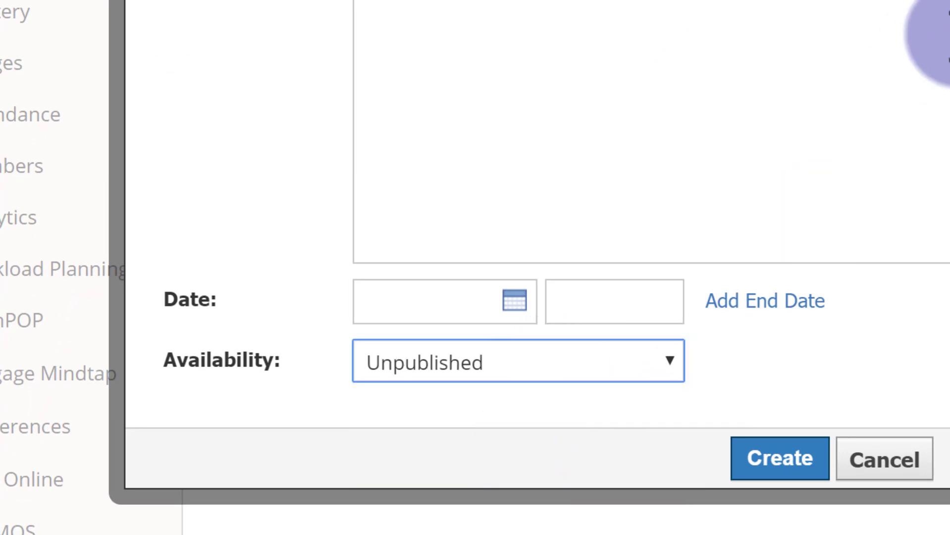
click(778, 459)
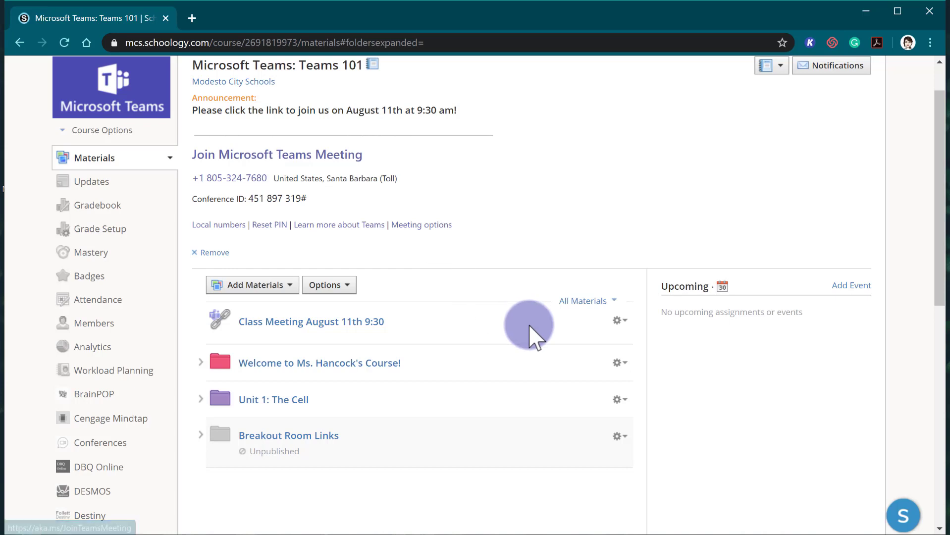
Create a meeting titled "Breakout Room A" with the course's Teams Meeting app, keeping the default date and time
scroll(533, 337, down, 1)
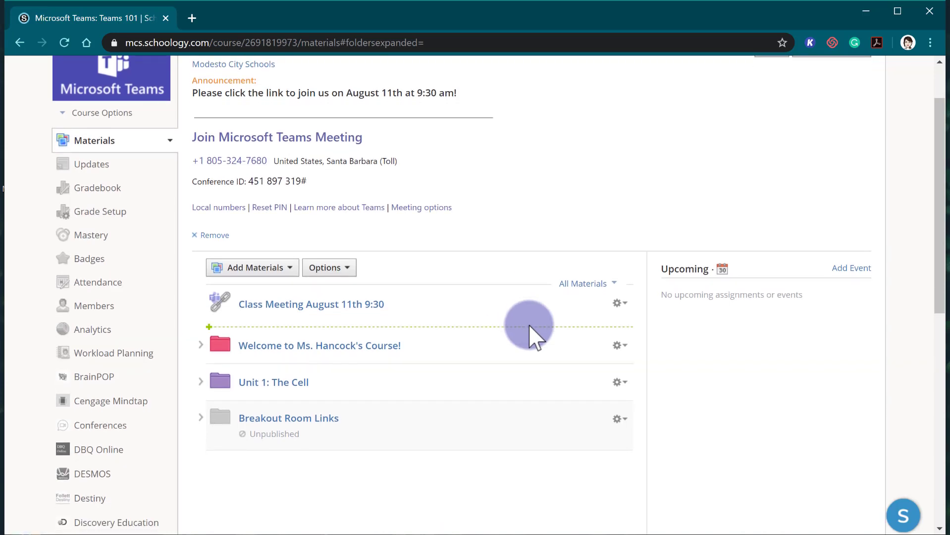
scroll(529, 325, down, 8)
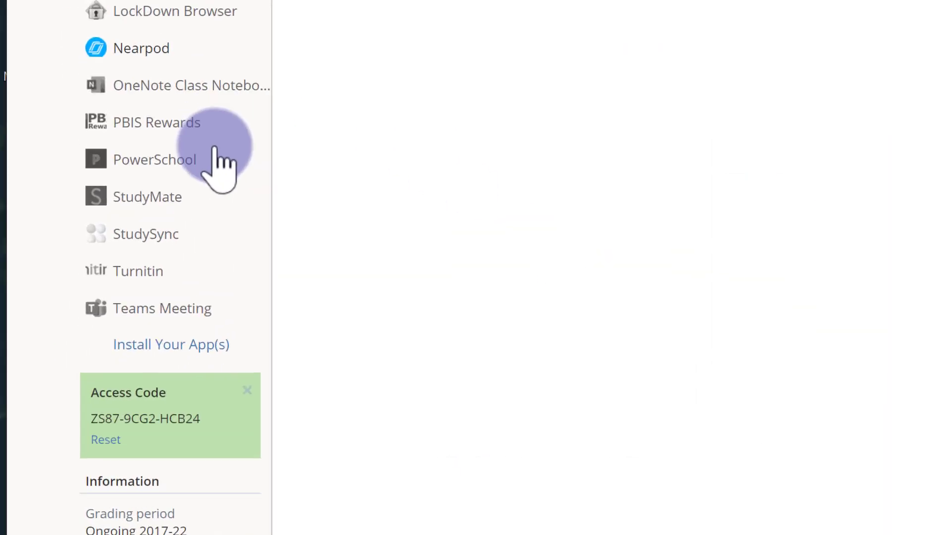
click(198, 303)
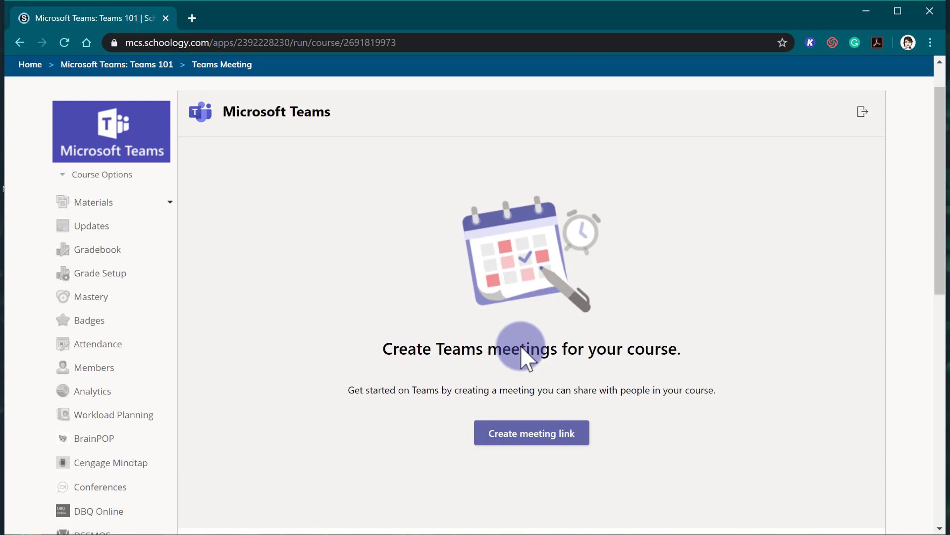
click(568, 446)
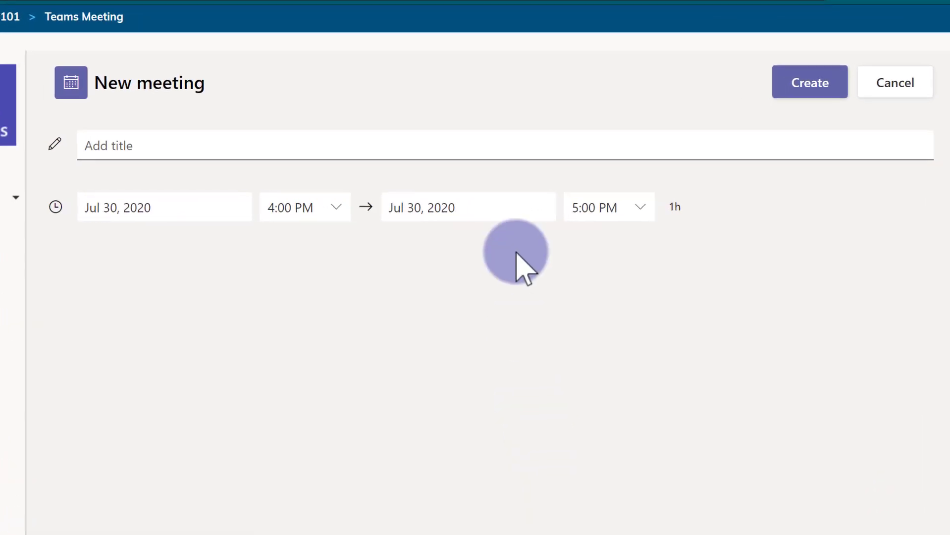
click(529, 159)
text(Brea)
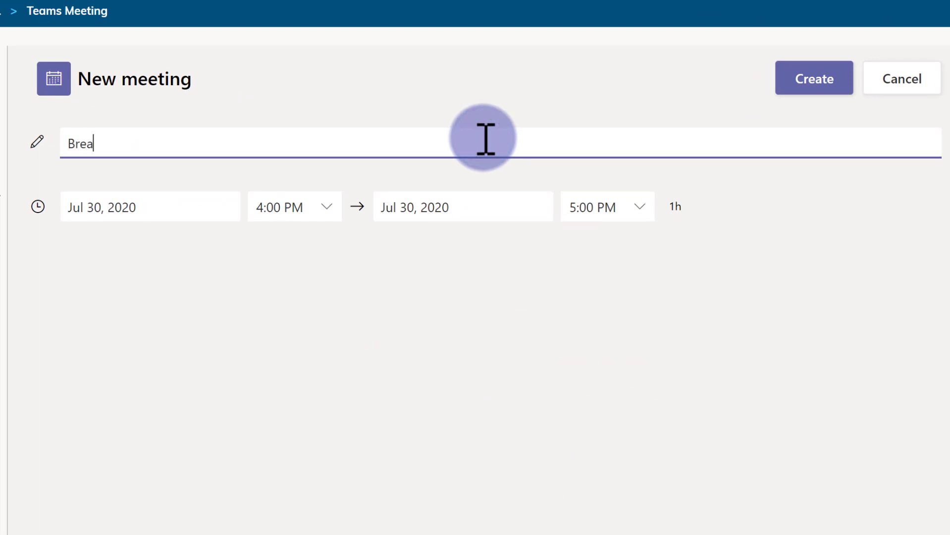
text(kout Room )
text(a)
text(A)
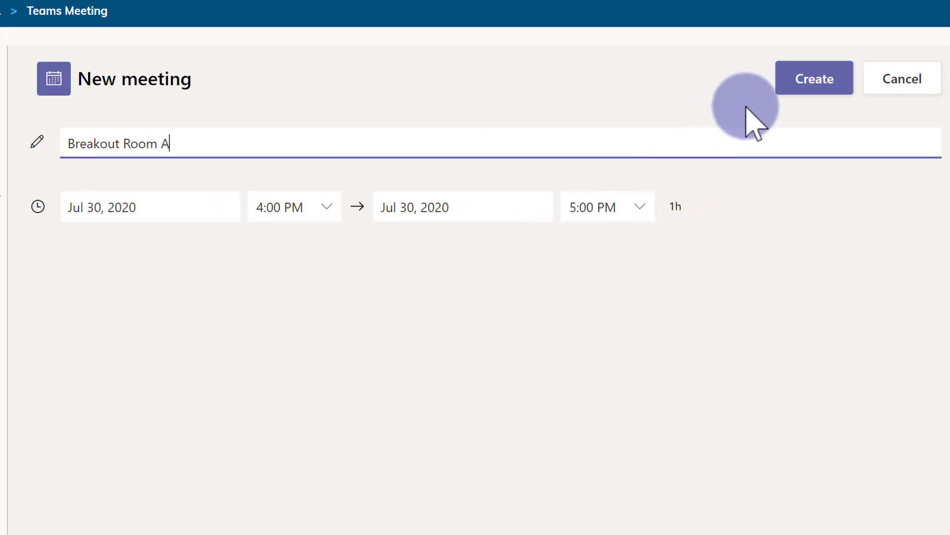
click(780, 84)
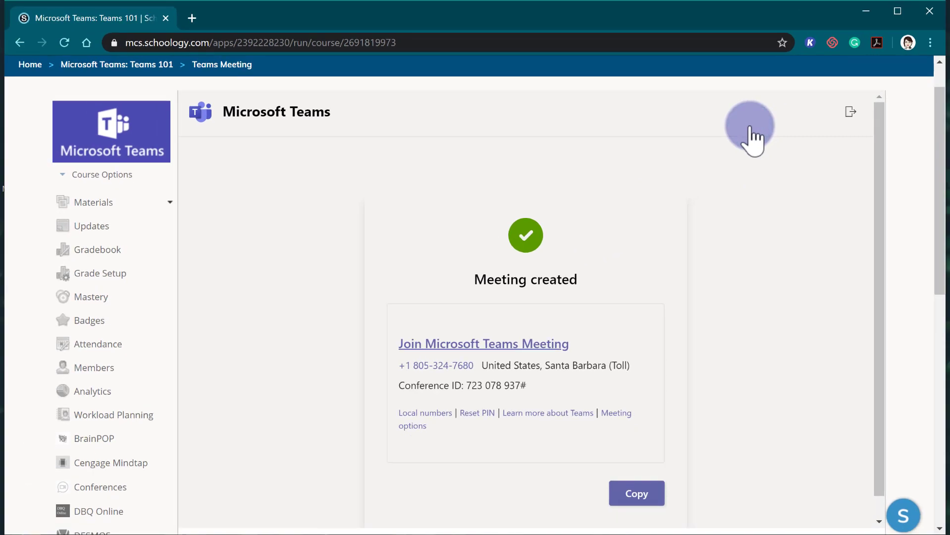
Set the new meeting's options so Everyone can bypass the lobby, save them, and close the options page
scroll(750, 140, down, 1)
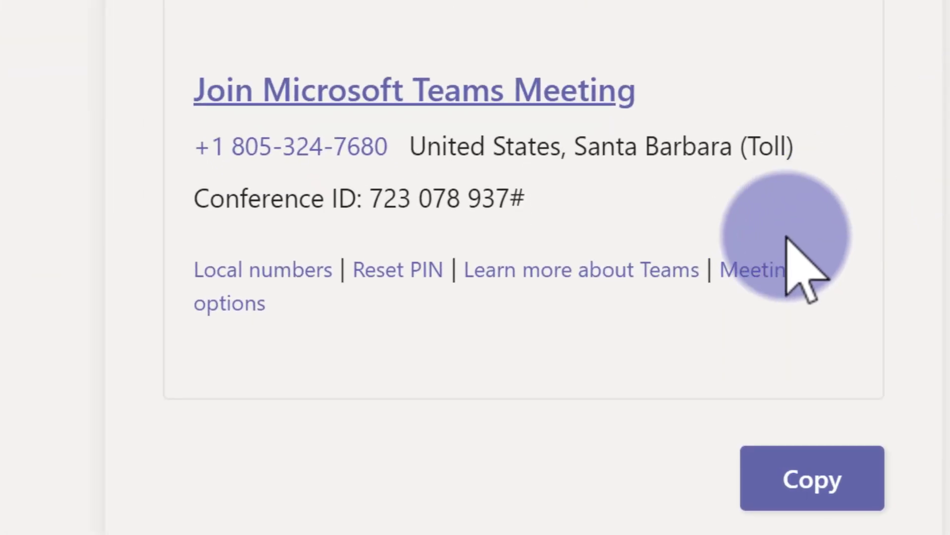
click(761, 265)
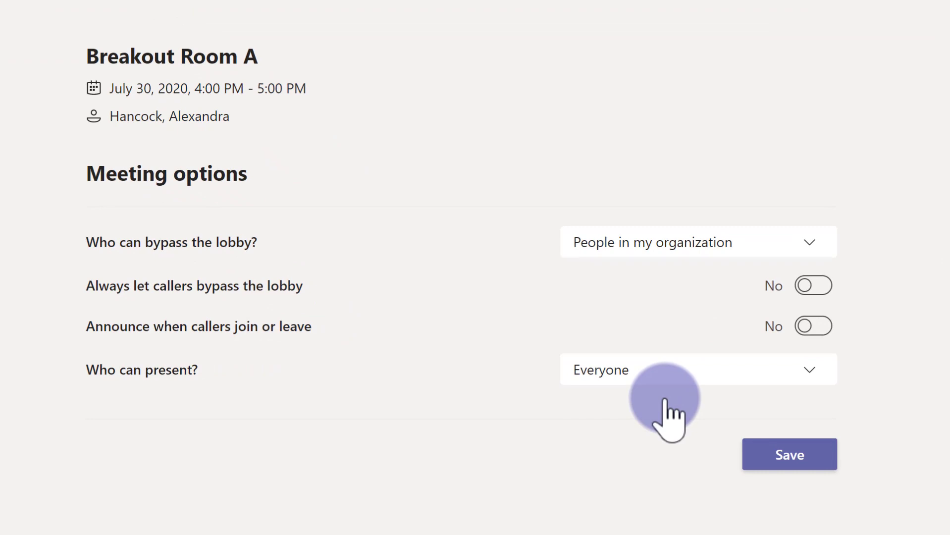
click(627, 243)
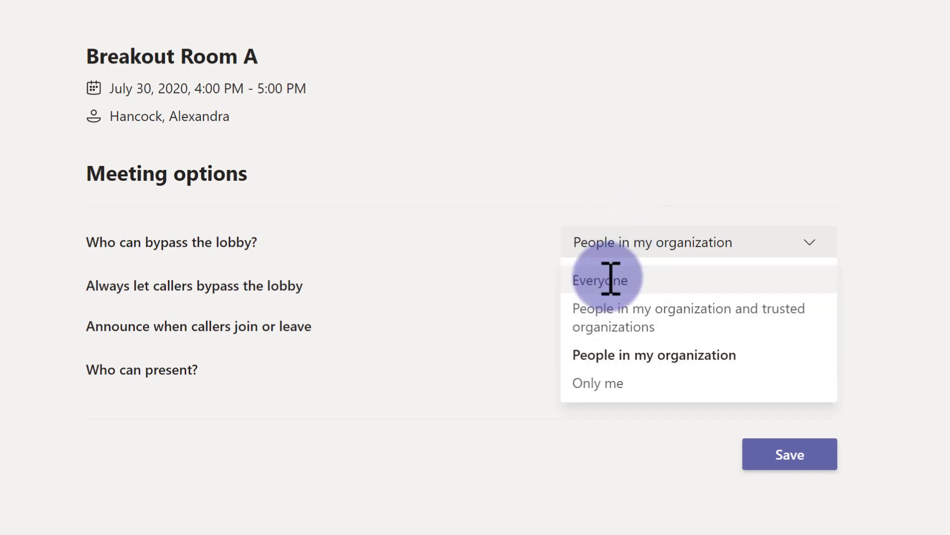
click(610, 278)
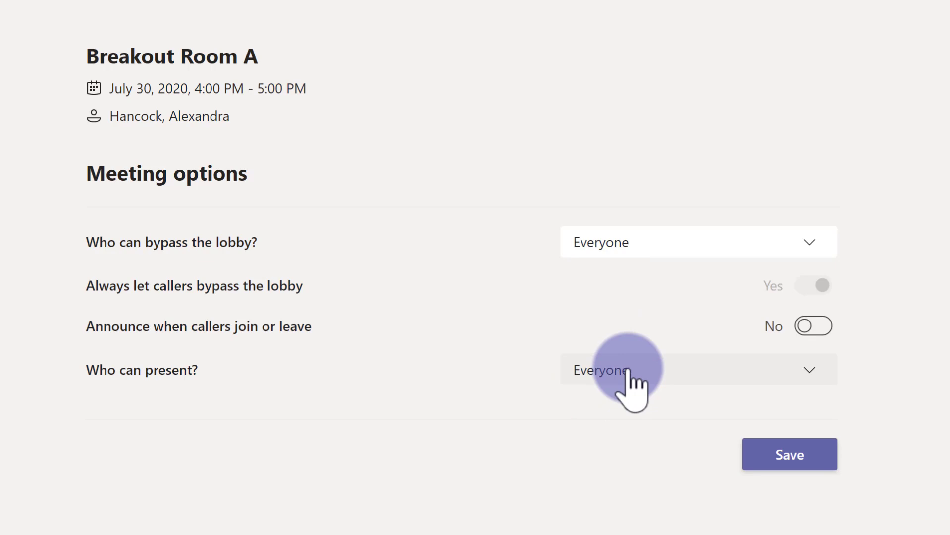
click(772, 457)
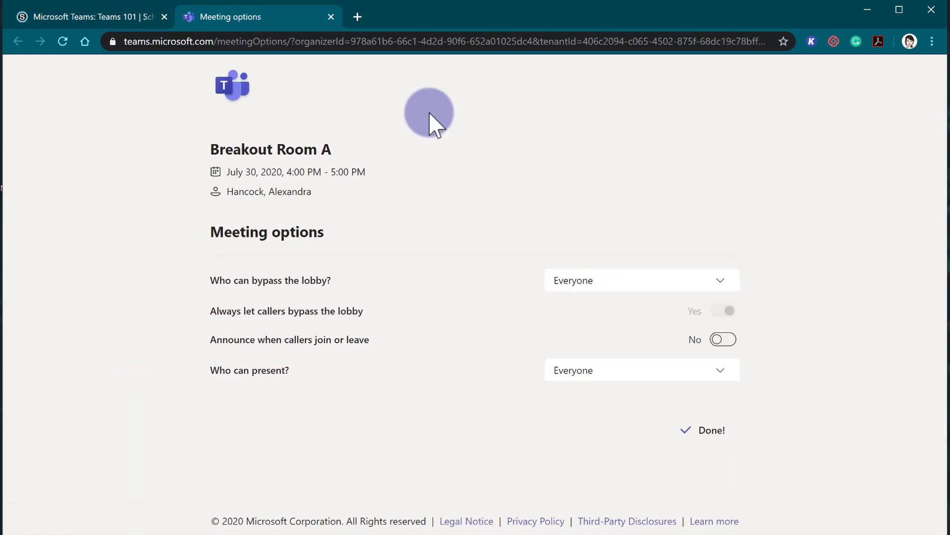
click(332, 18)
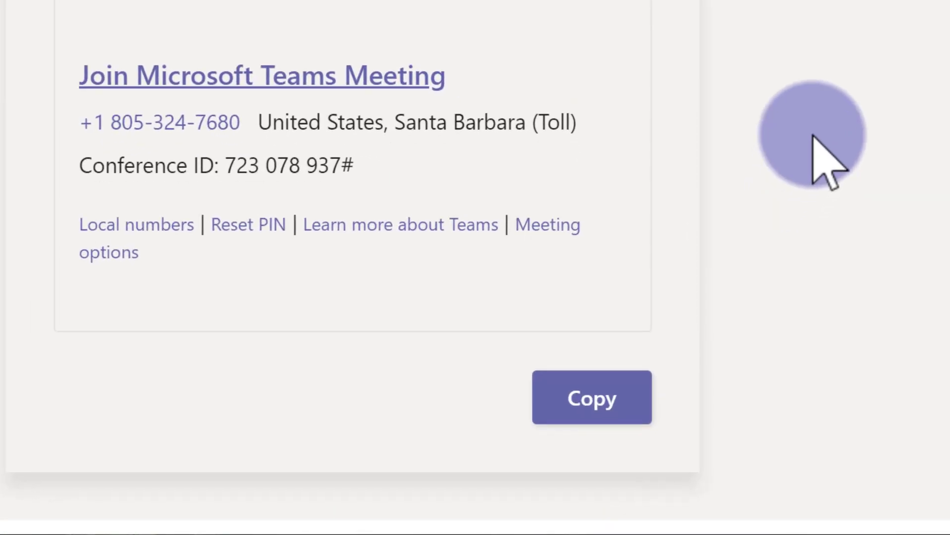
Copy the Breakout Room A meeting link and open the Breakout Room Links folder in the course materials
click(549, 411)
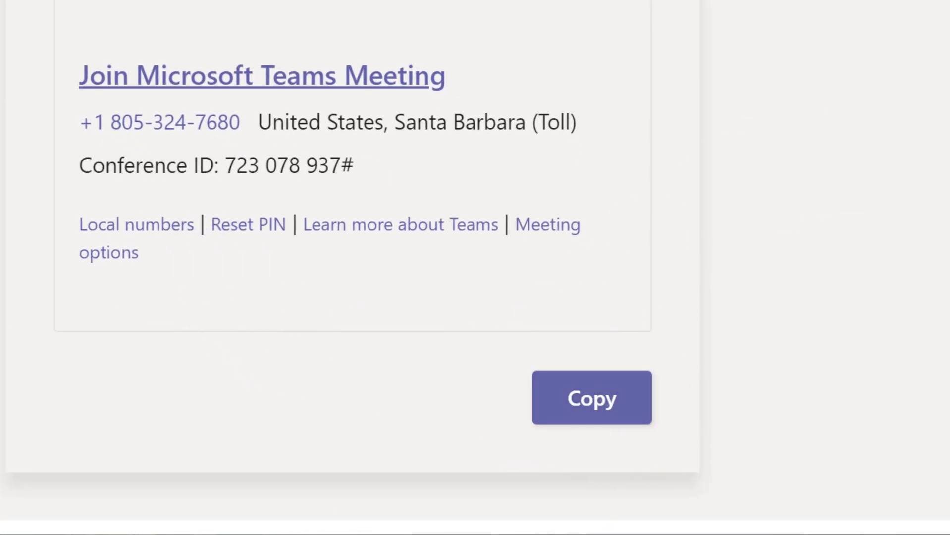
click(608, 380)
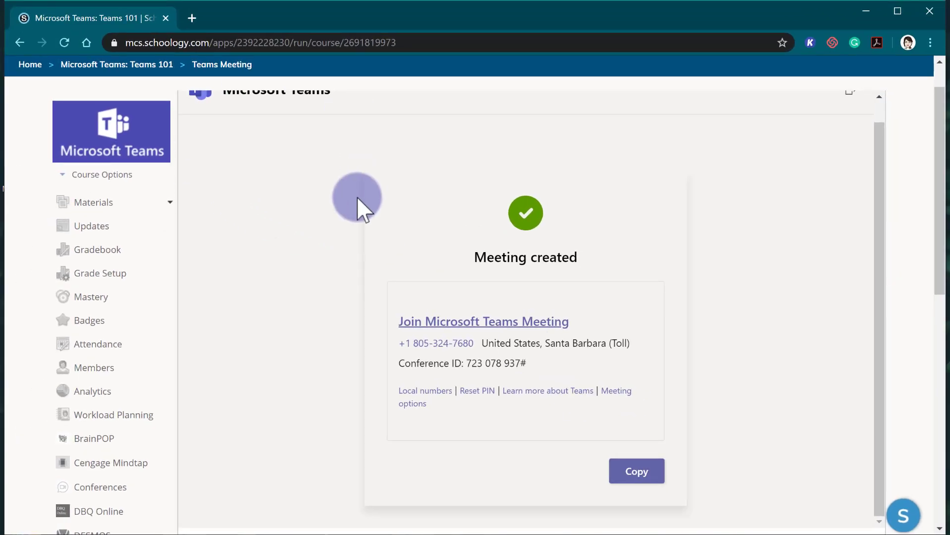
click(91, 202)
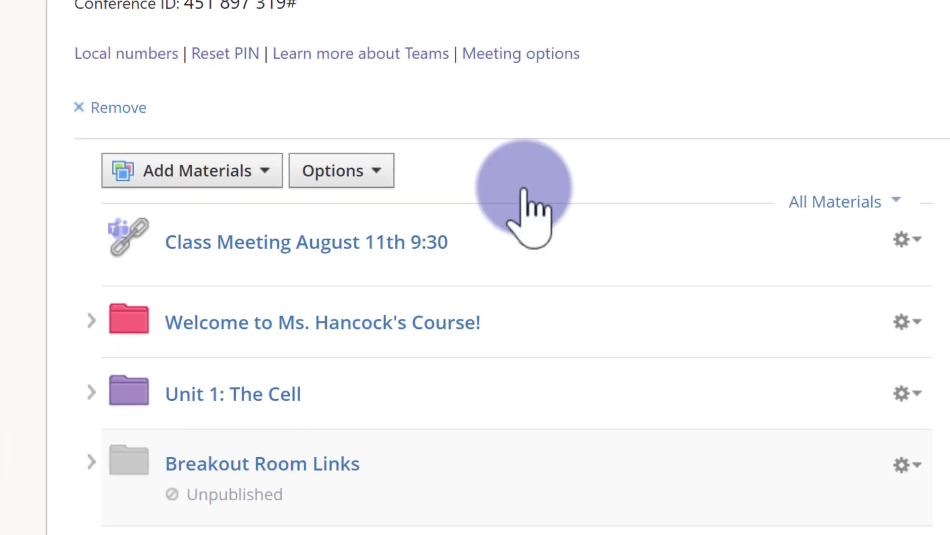
scroll(530, 255, down, 3)
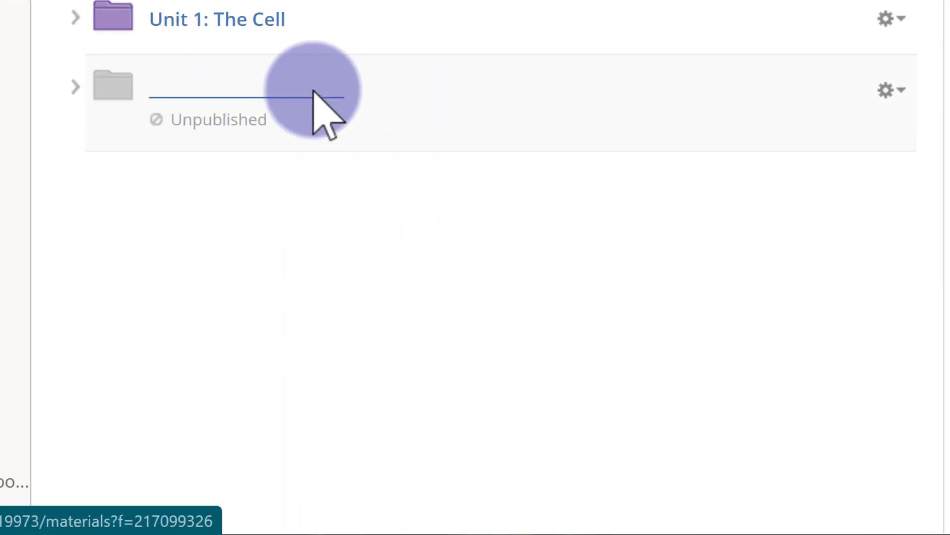
click(313, 92)
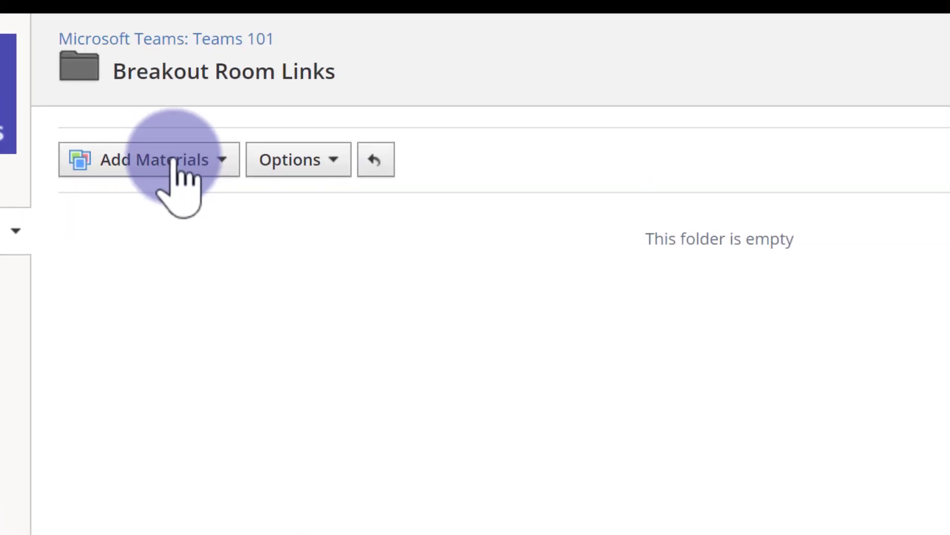
Start adding a link material to the Breakout Room Links folder and paste the copied meeting URL
click(173, 161)
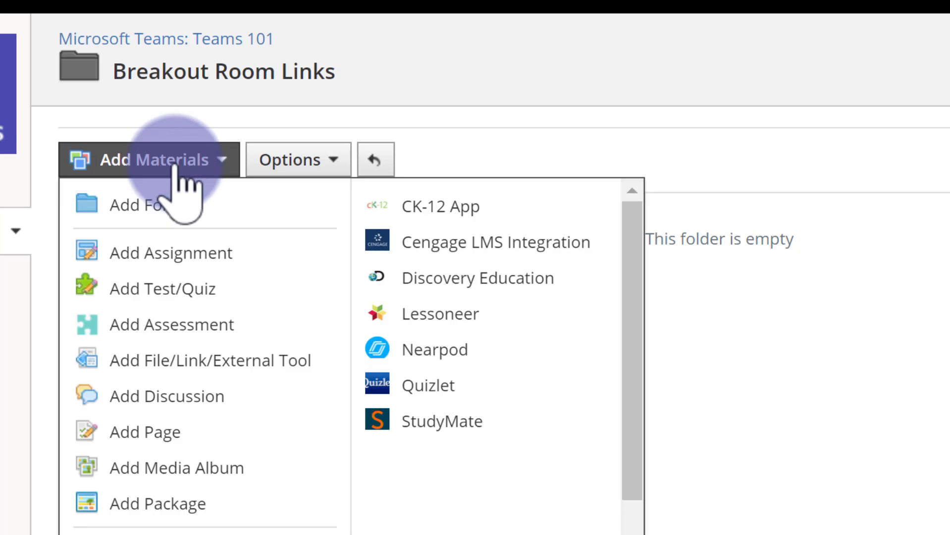
click(212, 367)
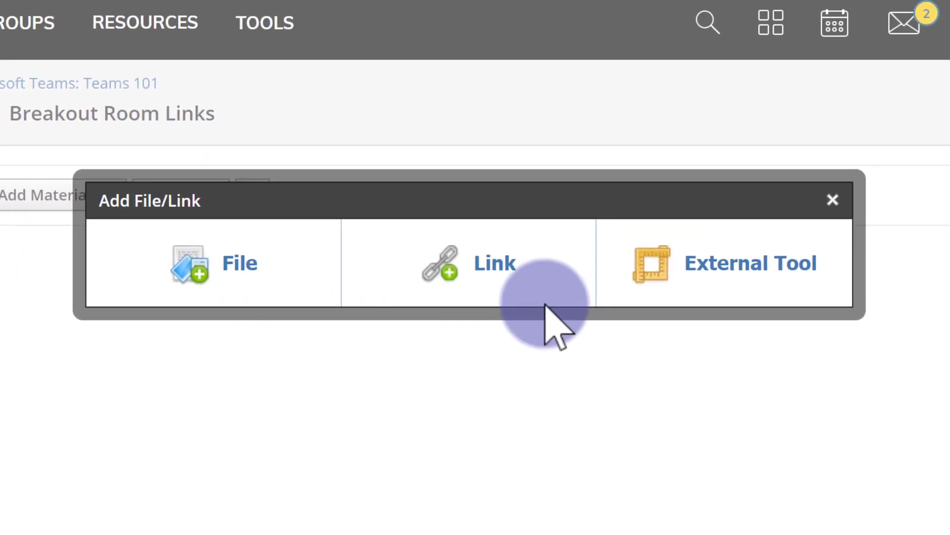
click(468, 258)
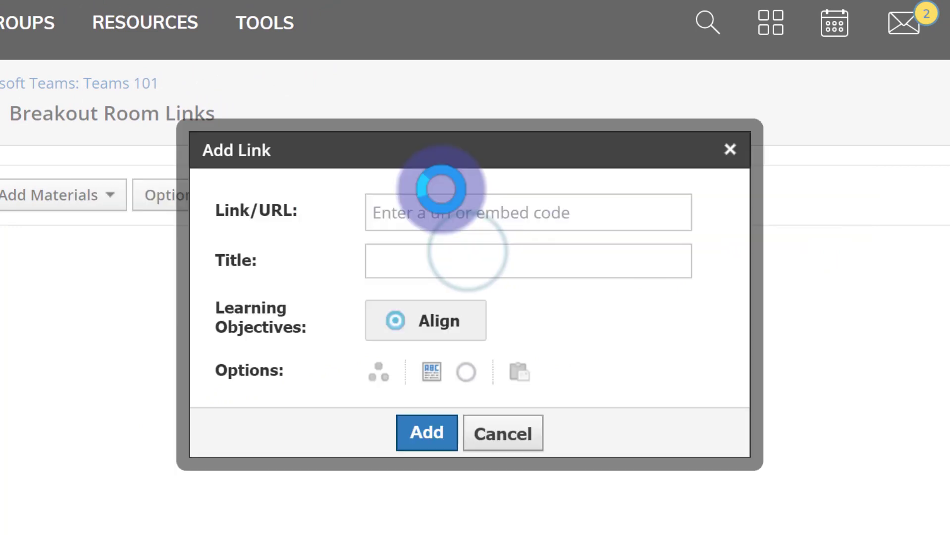
click(461, 205)
right_click(460, 205)
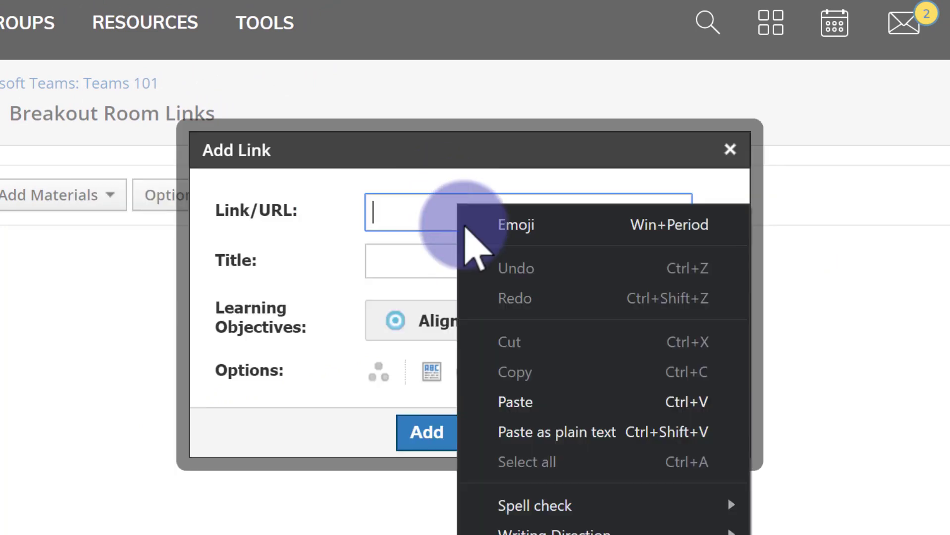
click(529, 396)
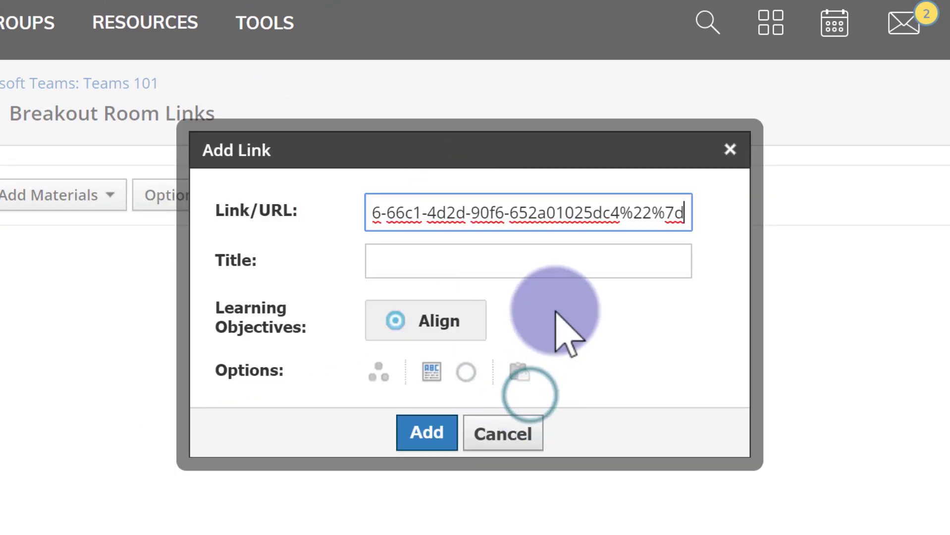
Title the link "Breakout Room A", set it to display in a new window, and add it to the folder
click(548, 271)
text(Bra)
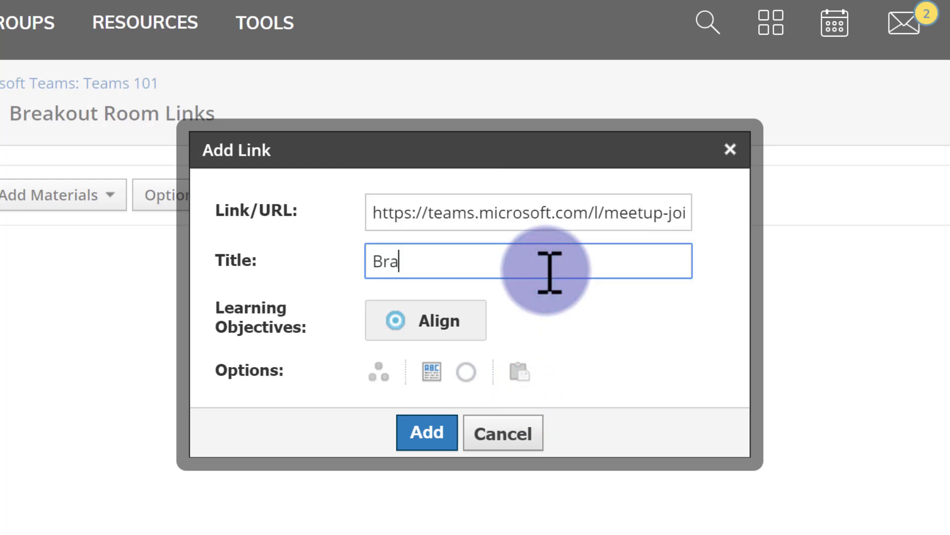
text(ekot)
key(BackSpace)
text(ut Room A)
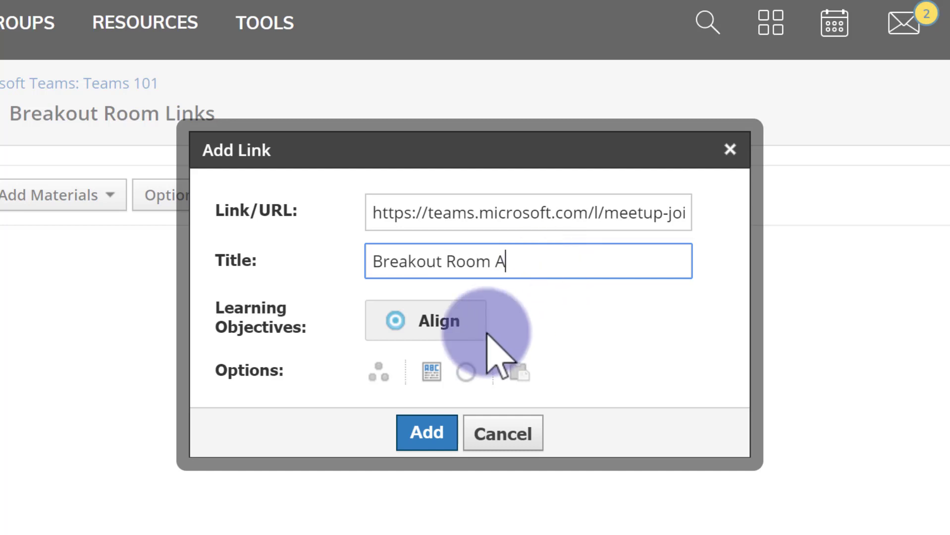
click(428, 373)
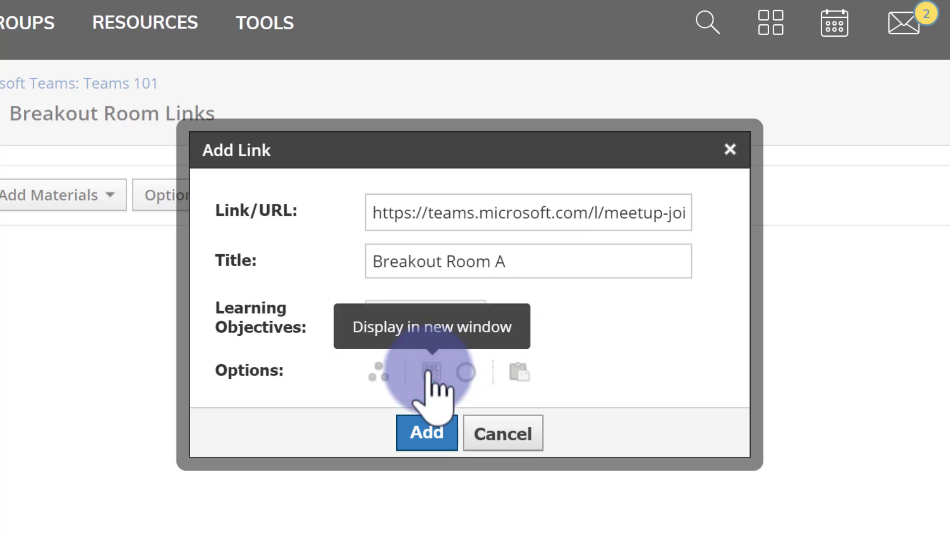
click(428, 431)
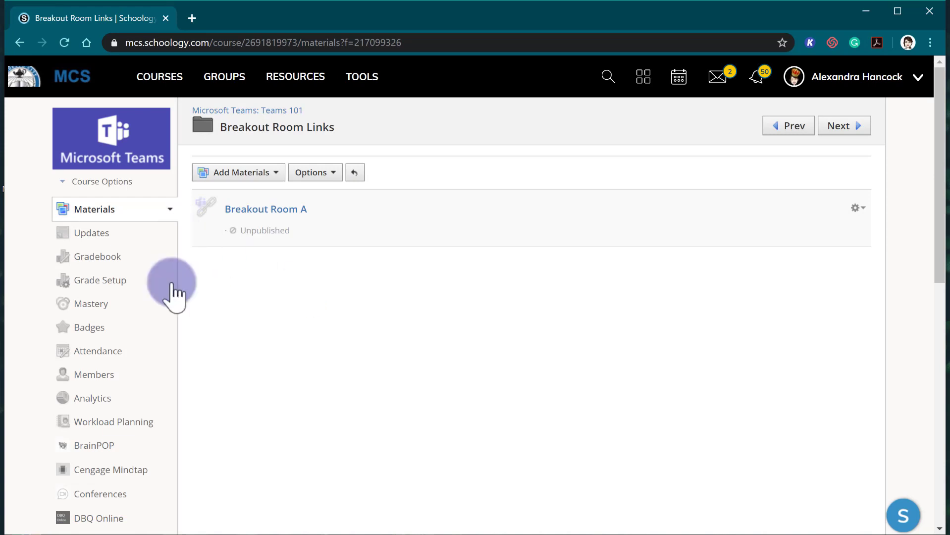
Create a new Teams meeting titled "Breakout Room B" from the course's Teams Meeting app
scroll(151, 347, down, 10)
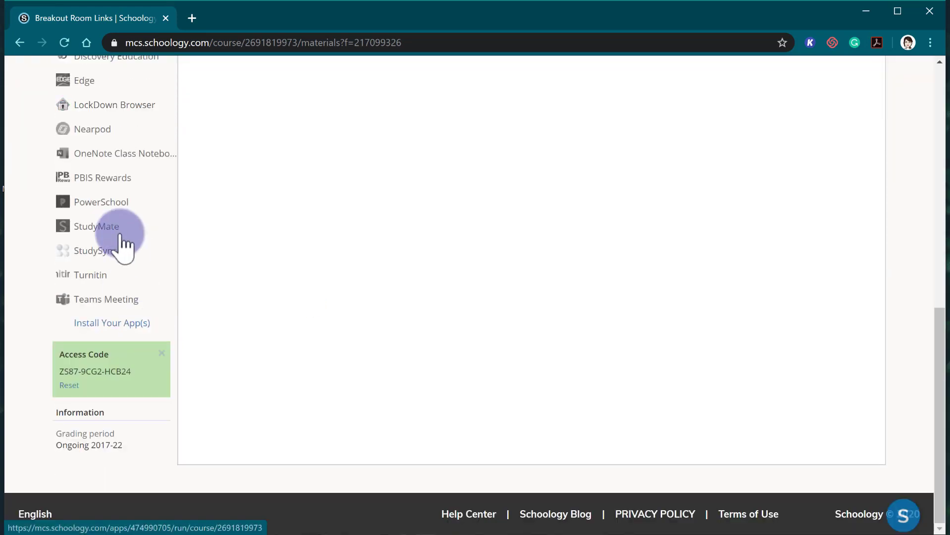
click(101, 300)
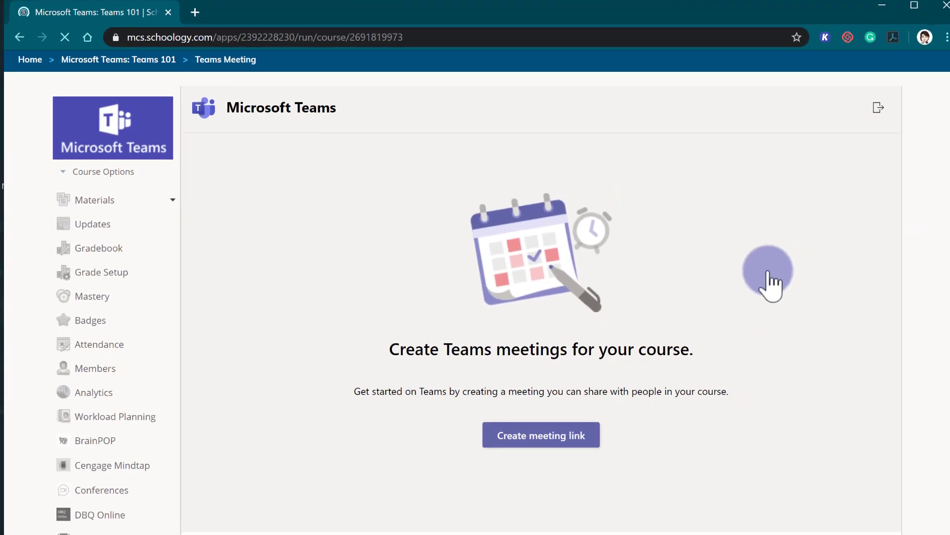
scroll(763, 273, down, 2)
click(540, 367)
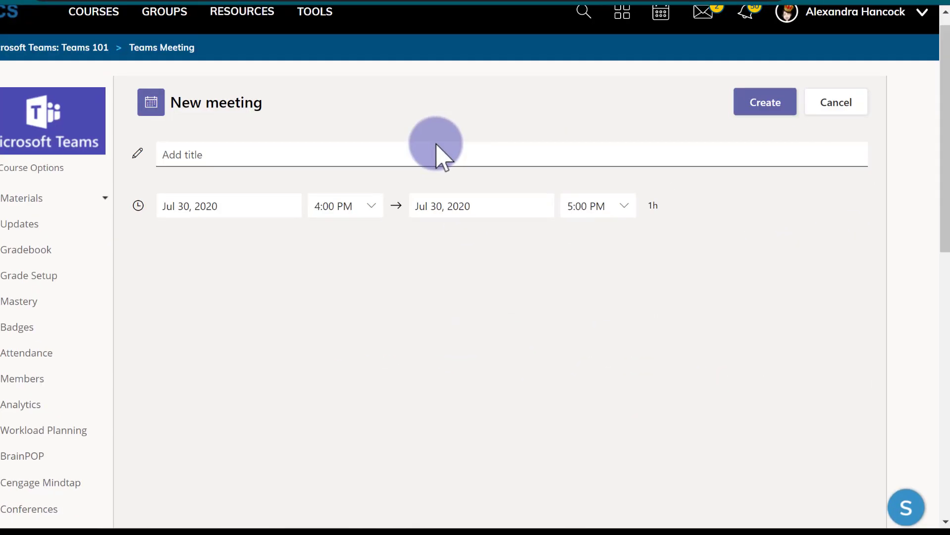
click(412, 155)
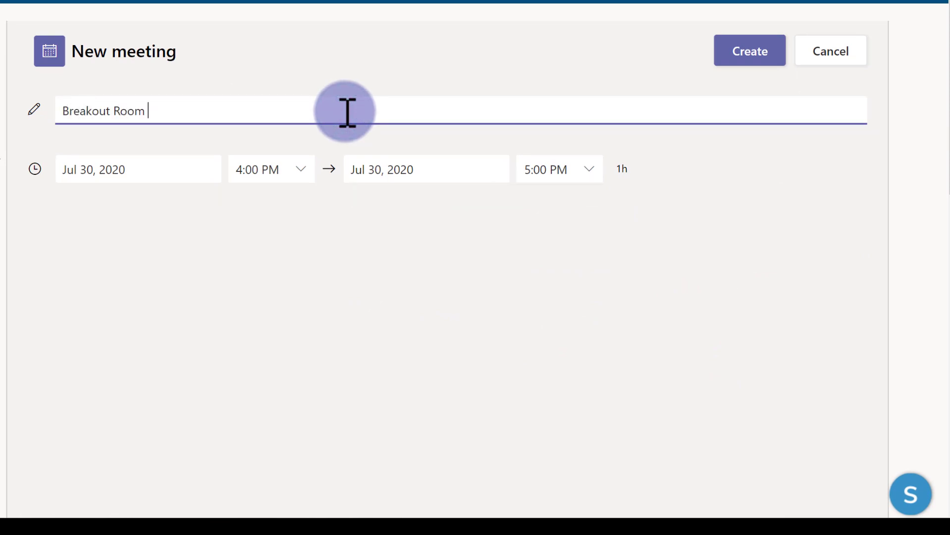
click(733, 49)
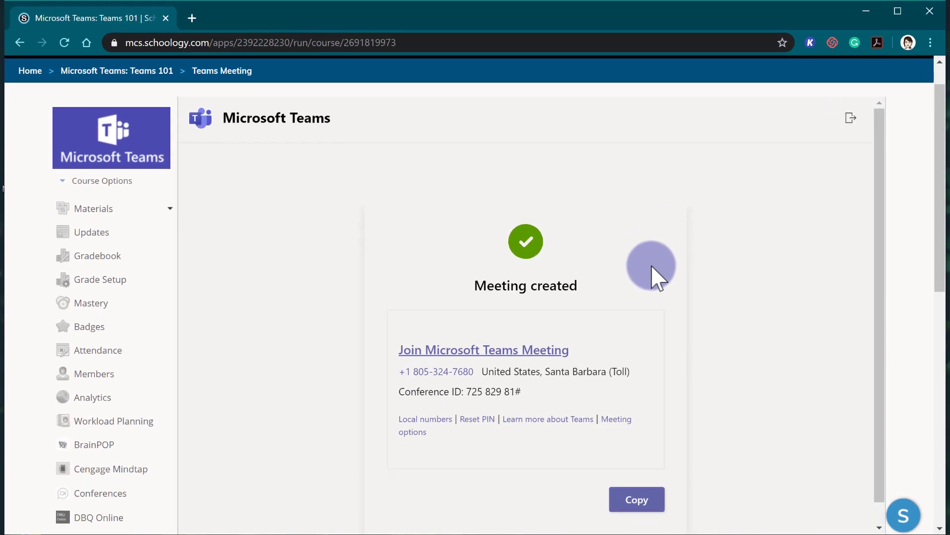
Set Breakout Room B's meeting options so Everyone can bypass the lobby, save them, and close the options page
click(614, 424)
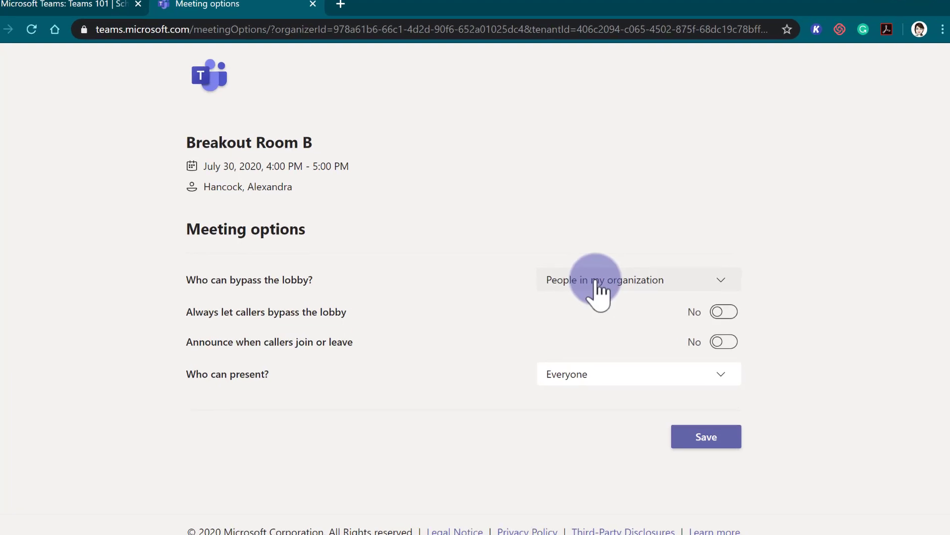
click(596, 283)
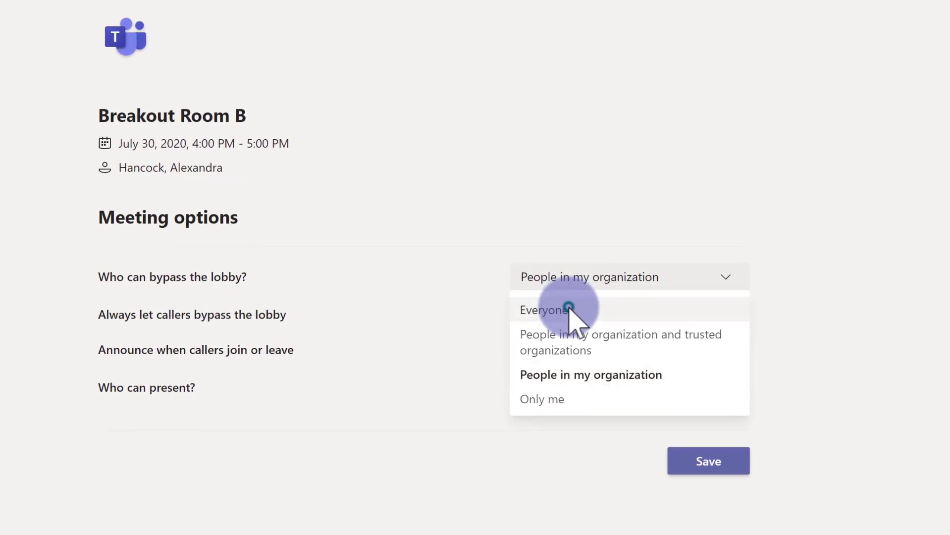
click(591, 315)
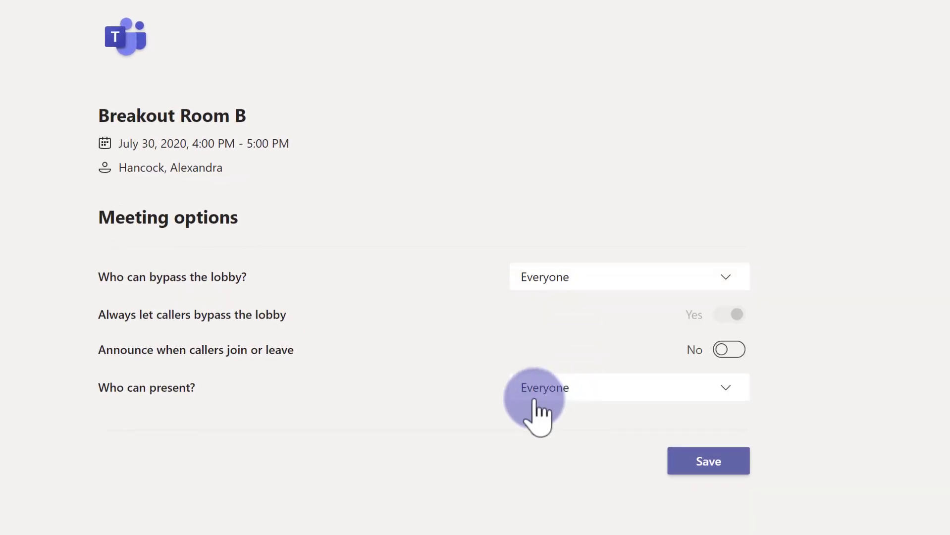
click(726, 463)
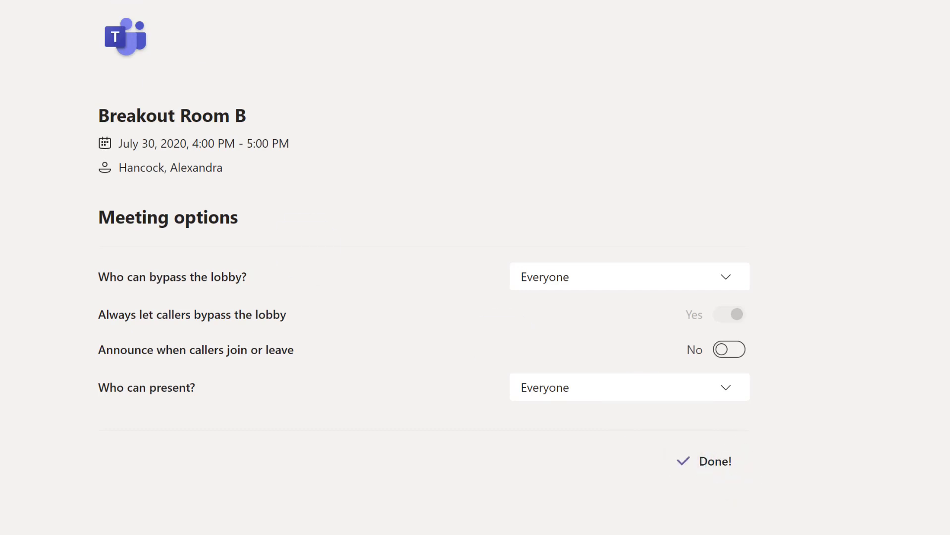
click(333, 19)
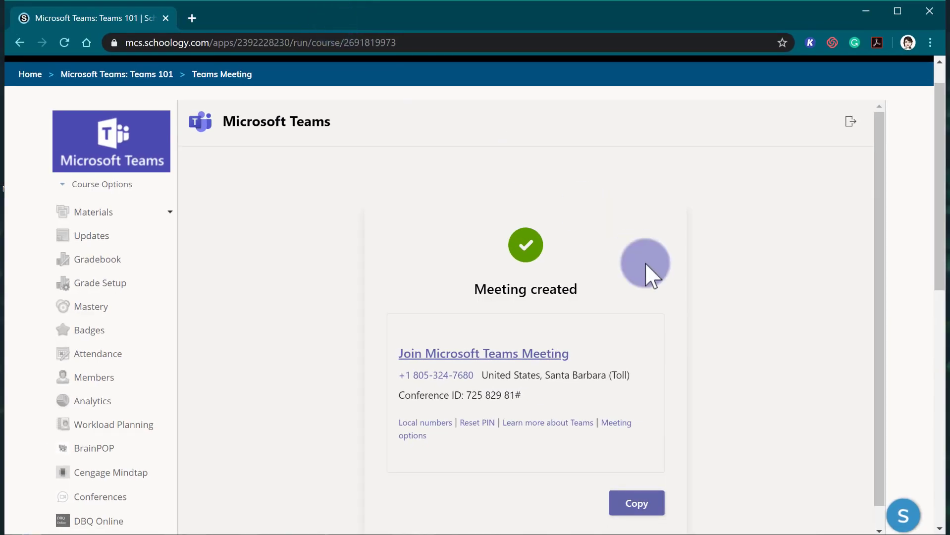
Copy the Breakout Room B meeting link and open the Breakout Room Links folder in the course materials
scroll(645, 262, down, 1)
click(644, 485)
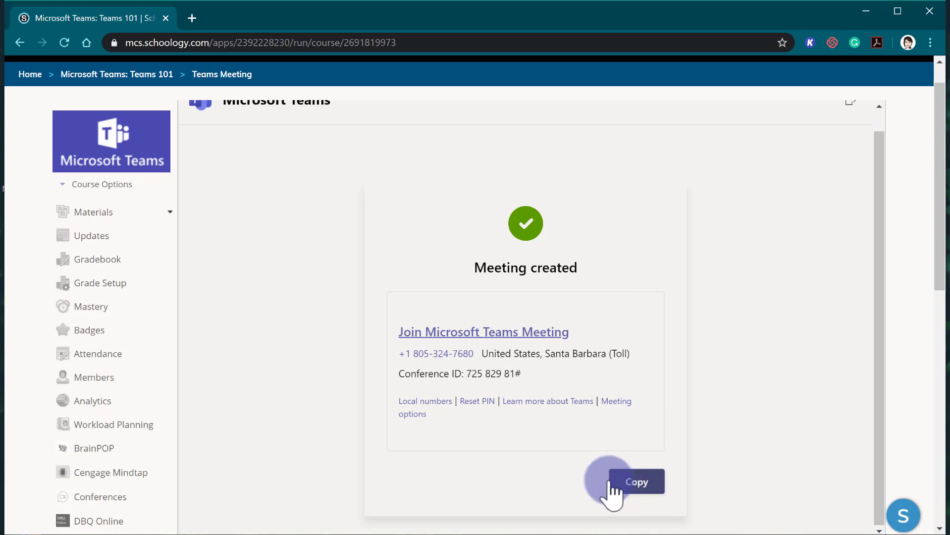
click(635, 483)
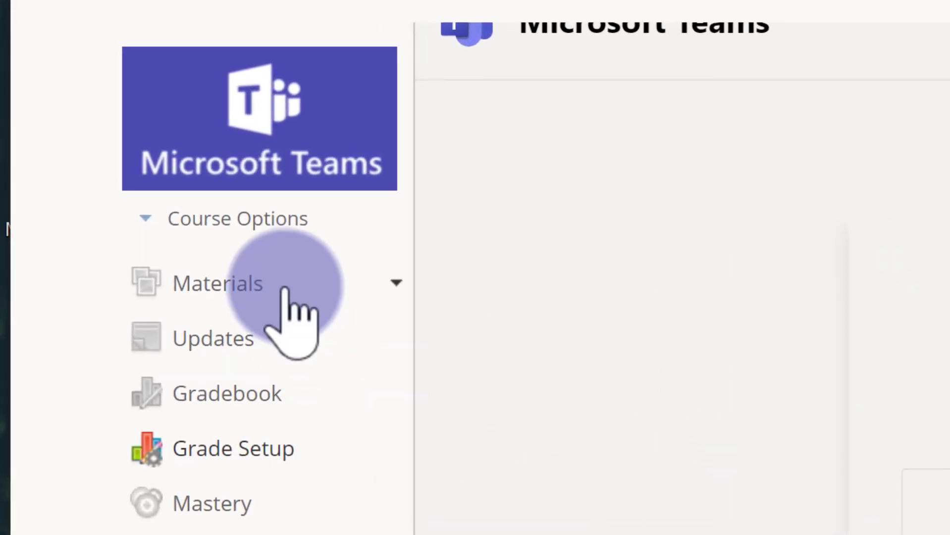
click(128, 216)
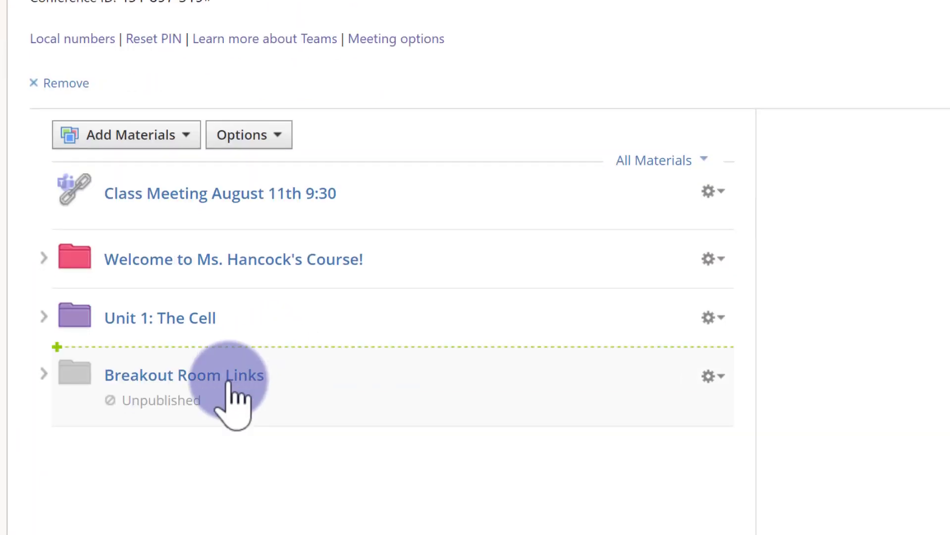
click(229, 381)
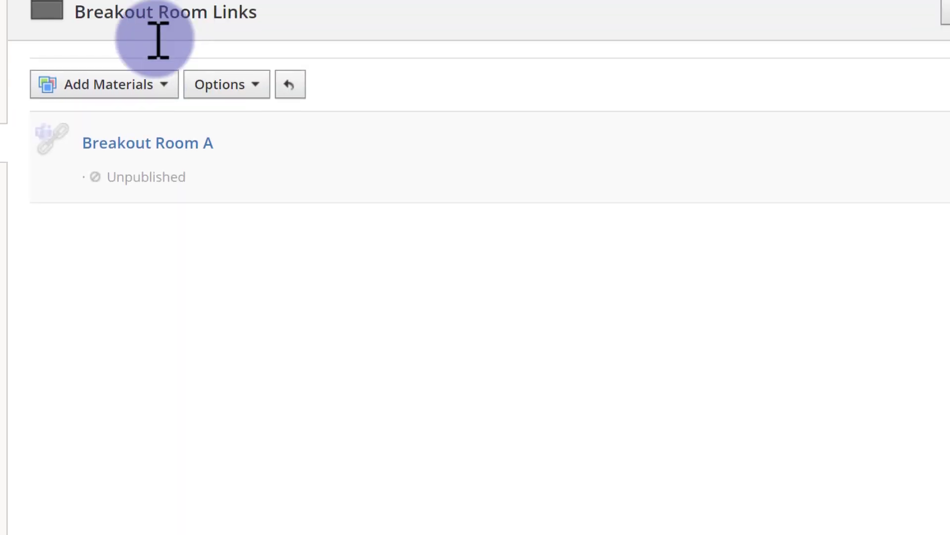
Start a second link material in the Breakout Room Links folder and paste the copied Breakout Room B URL
click(89, 124)
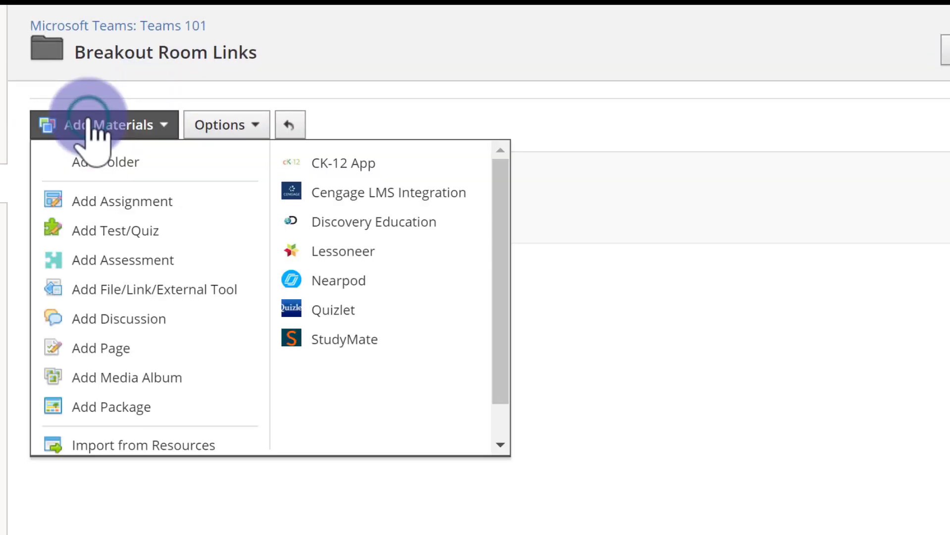
click(194, 281)
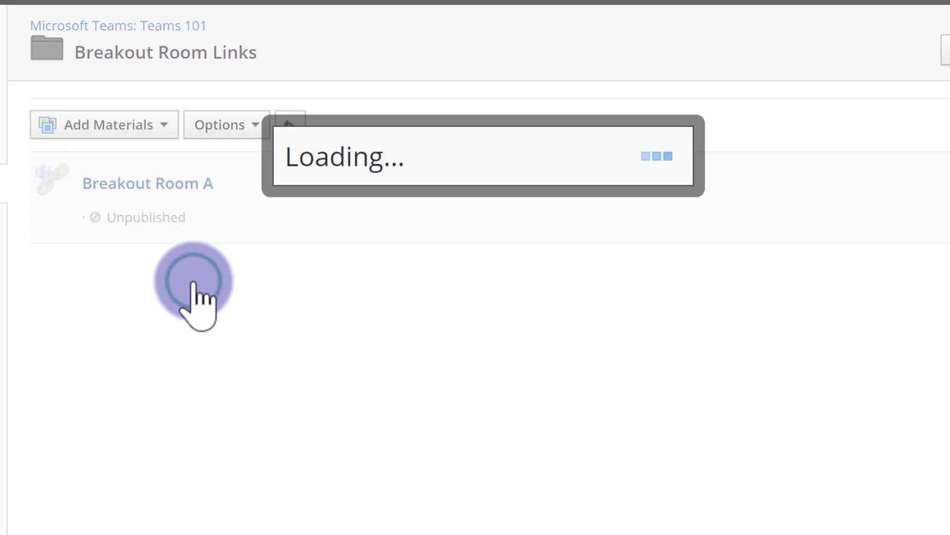
click(503, 171)
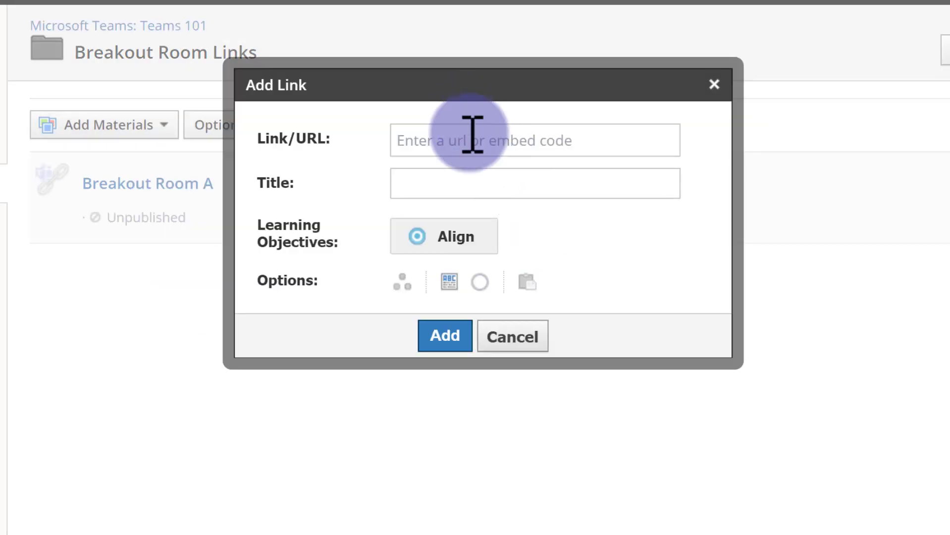
click(470, 134)
right_click(503, 149)
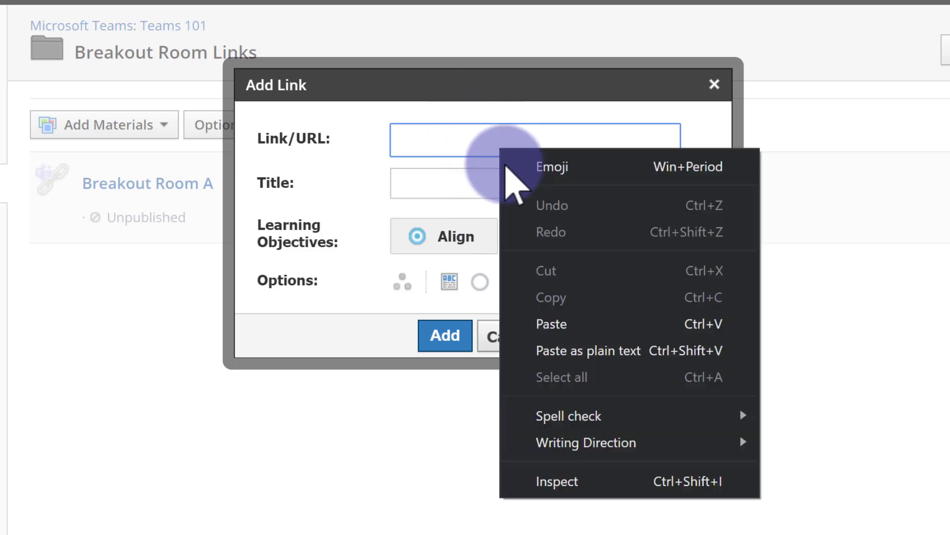
click(559, 318)
Title the link "Breakout Room B", set it to display in a new window, and add it to the folder
click(481, 173)
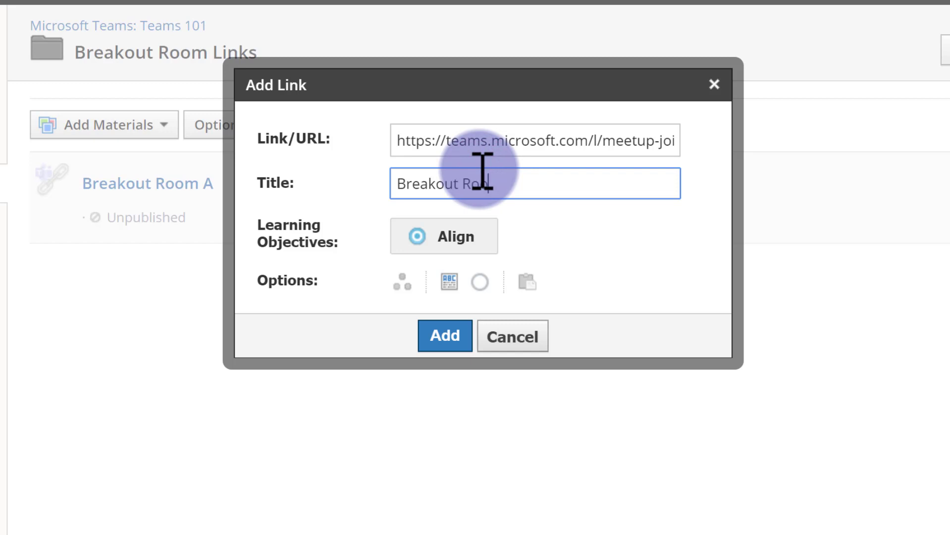
click(453, 290)
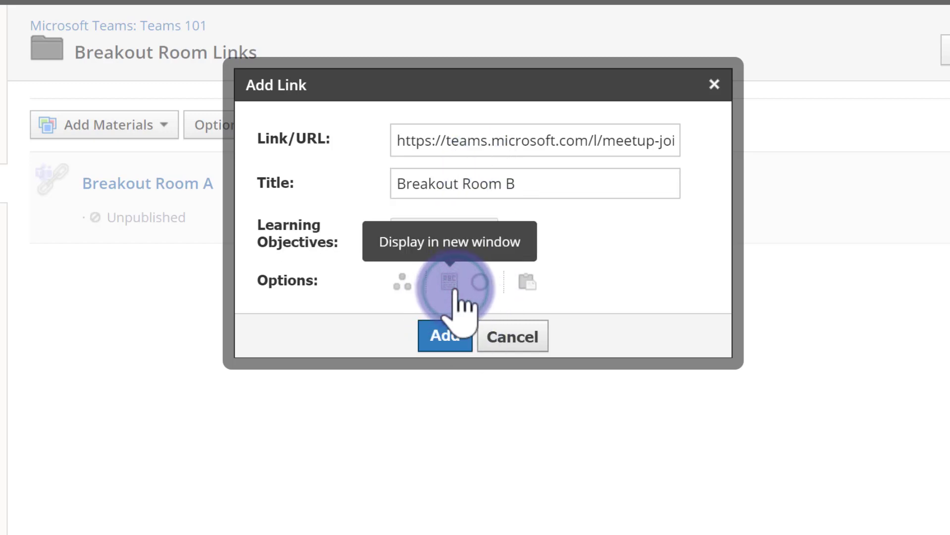
click(451, 337)
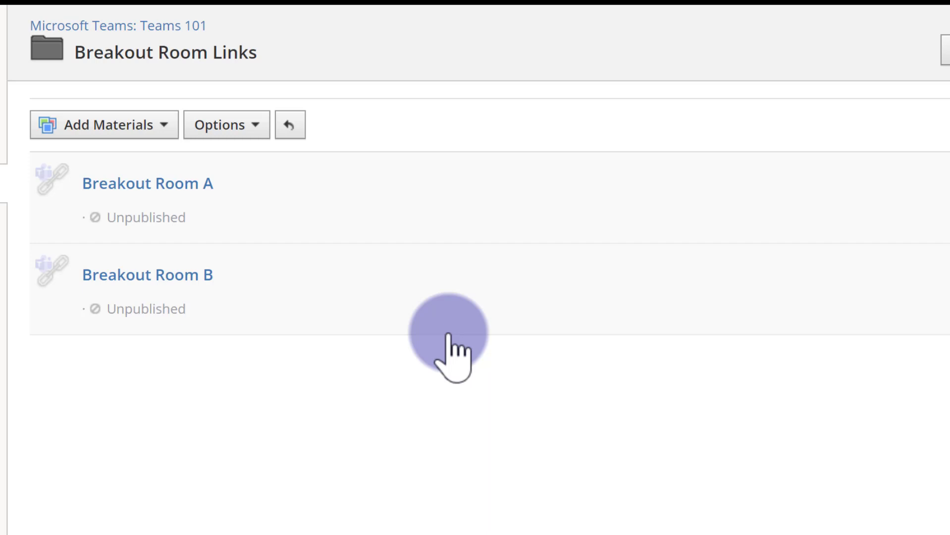
Return to the course materials and publish the Breakout Room Links folder
click(101, 207)
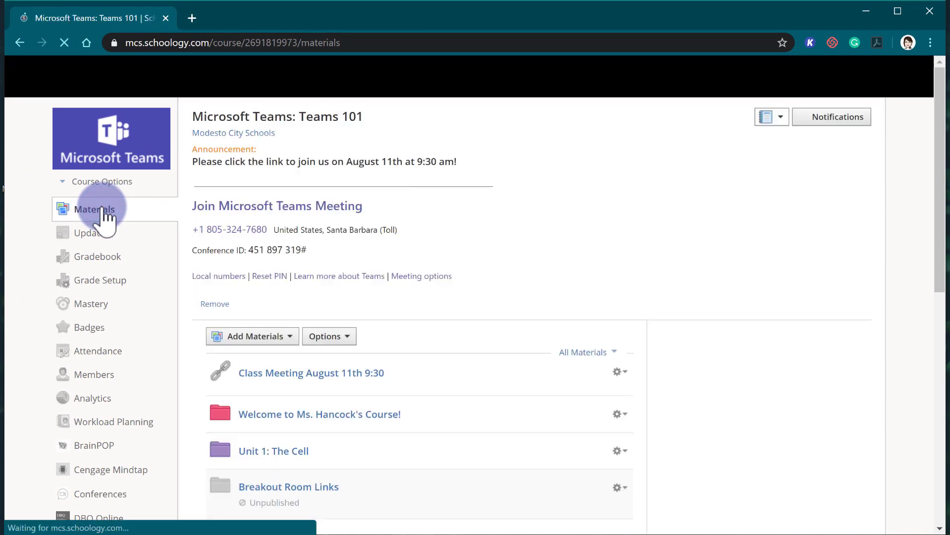
scroll(478, 396, down, 4)
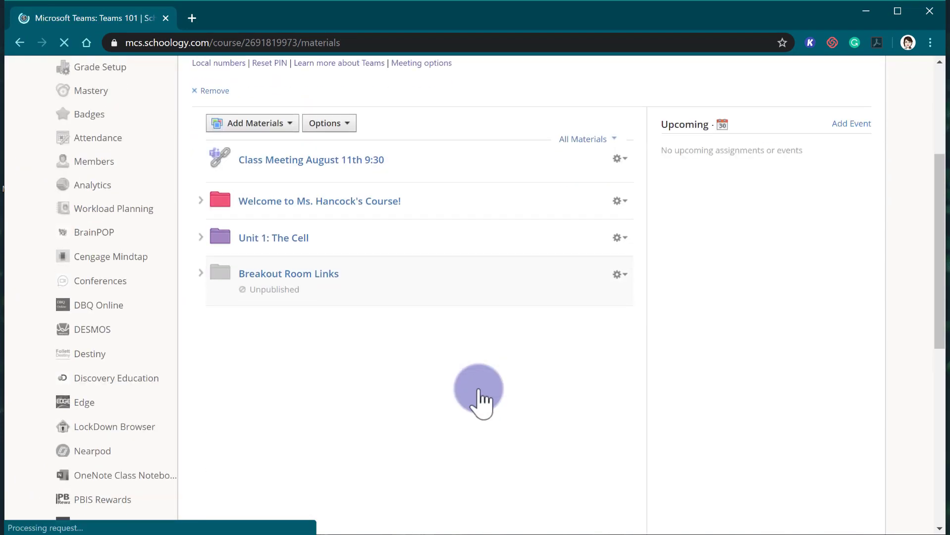
scroll(478, 390, up, 4)
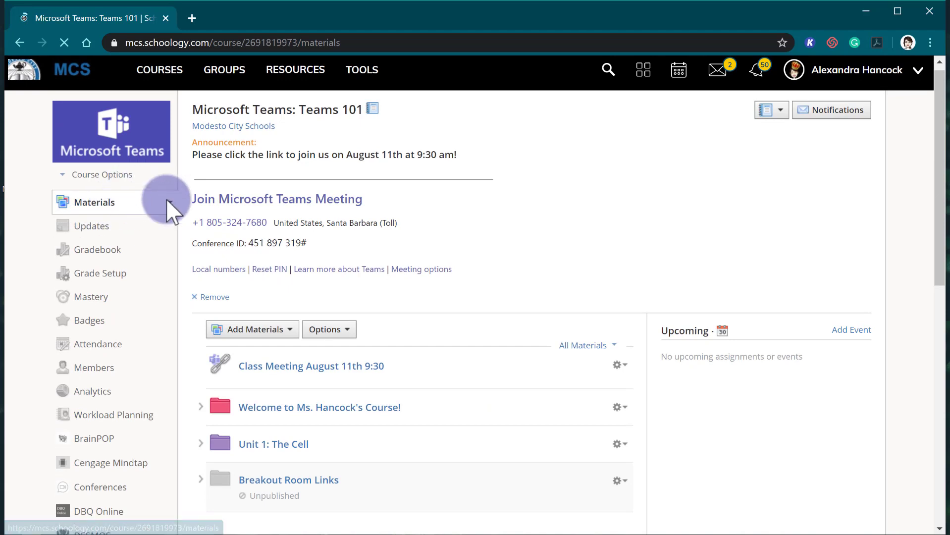
scroll(451, 325, down, 1)
scroll(451, 325, down, 4)
click(619, 266)
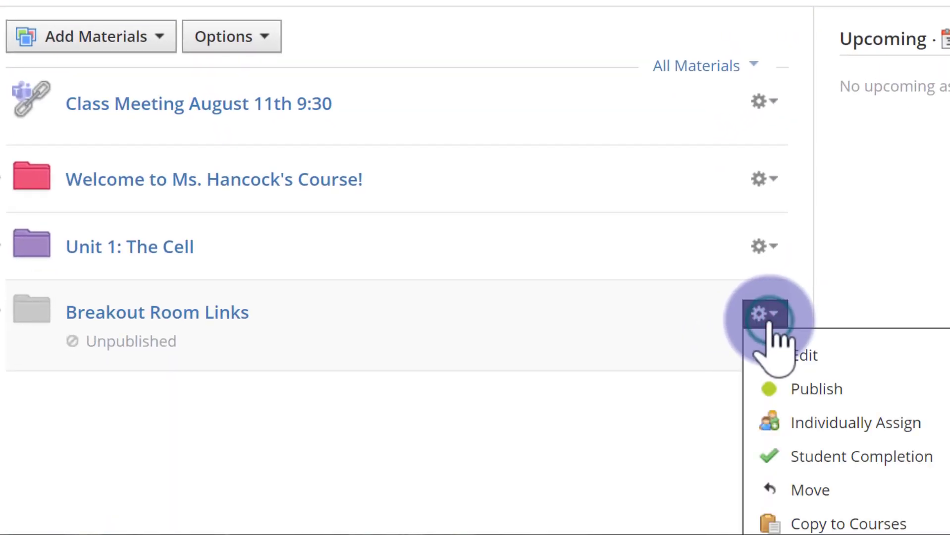
click(838, 391)
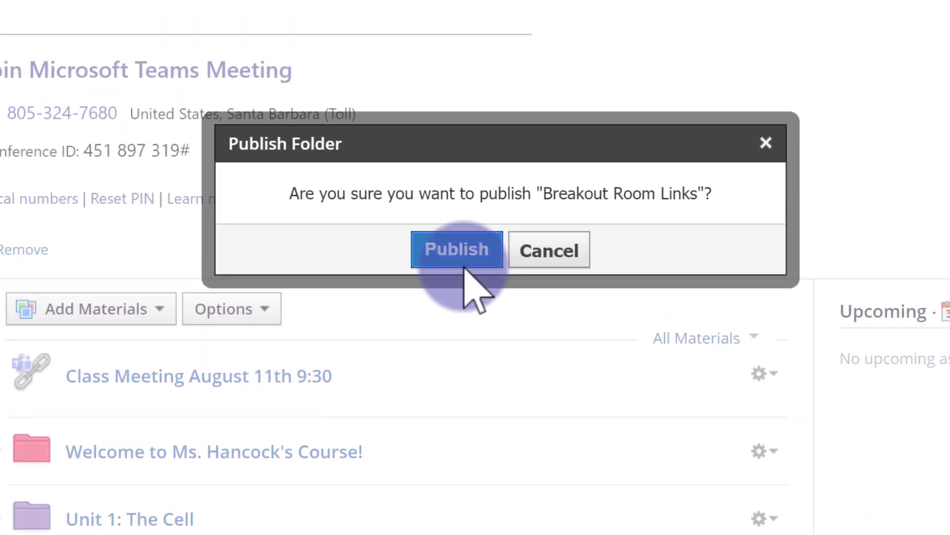
click(456, 191)
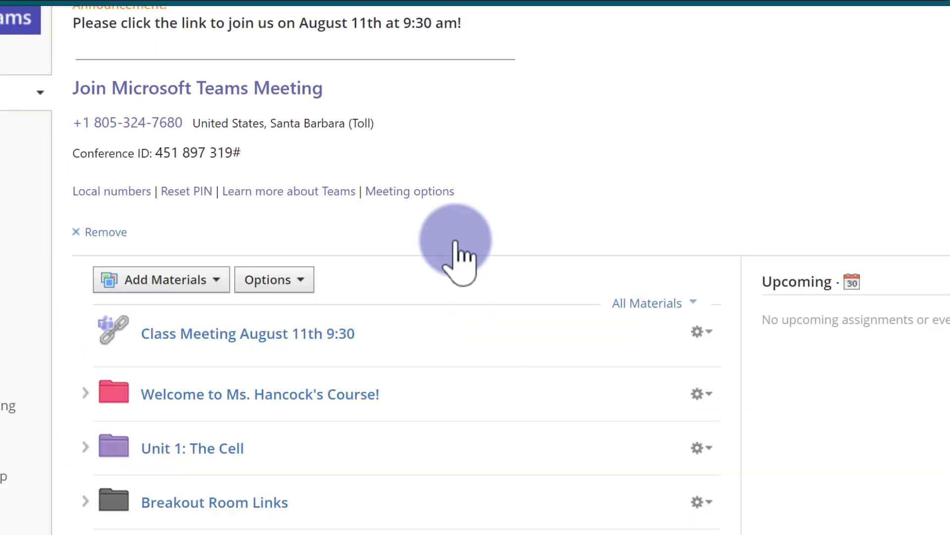
Open the Breakout Room Links folder and launch the Breakout Room A link in the Microsoft Teams desktop app
scroll(457, 259, down, 1)
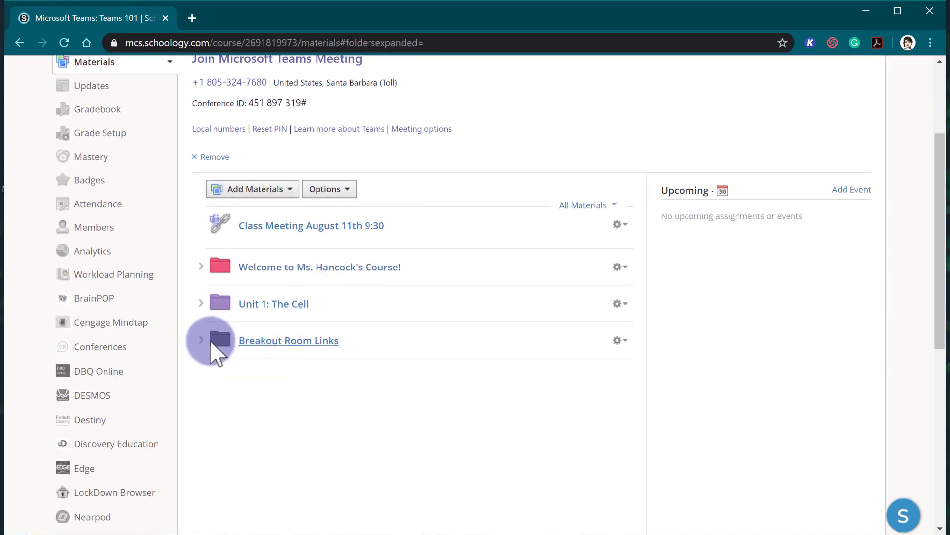
click(293, 343)
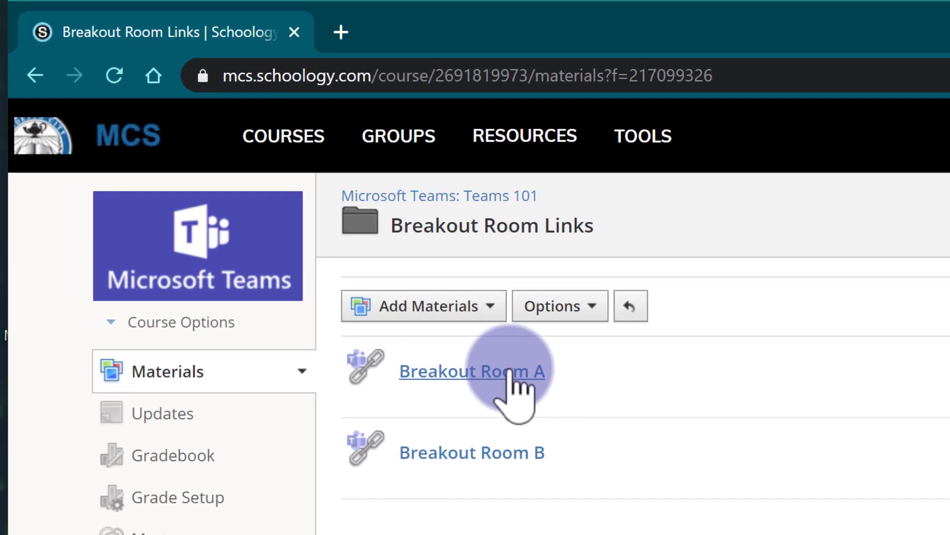
click(307, 223)
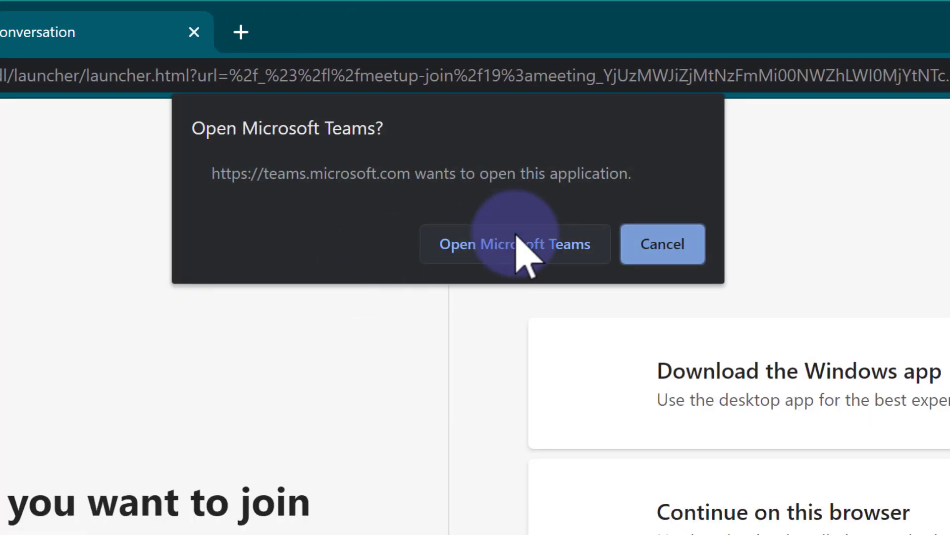
click(515, 234)
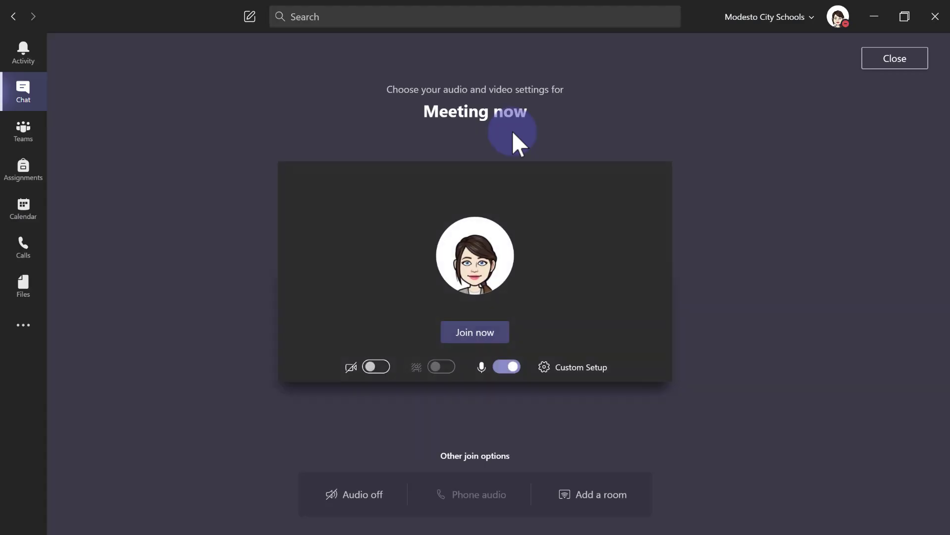
Join Breakout Room A with the microphone off, then exit the meeting and close its browser page
click(507, 368)
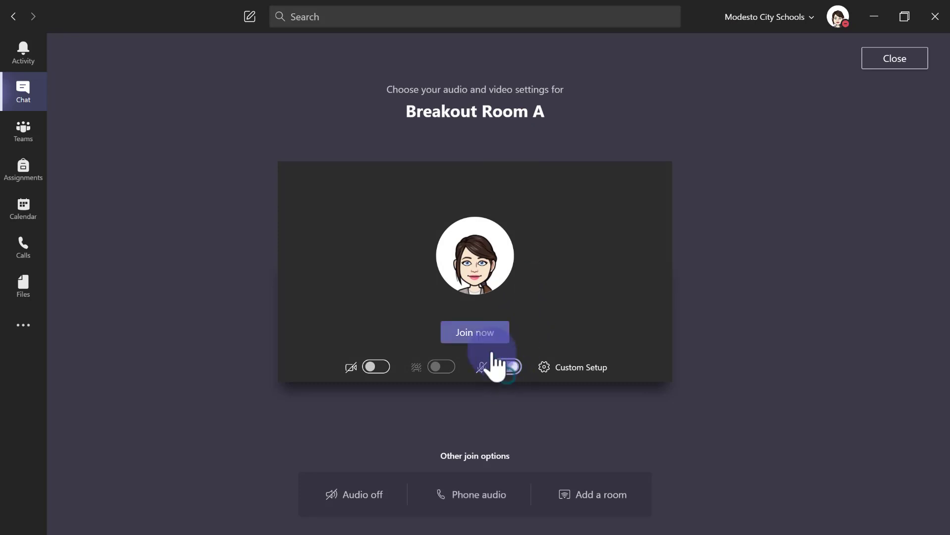
click(474, 331)
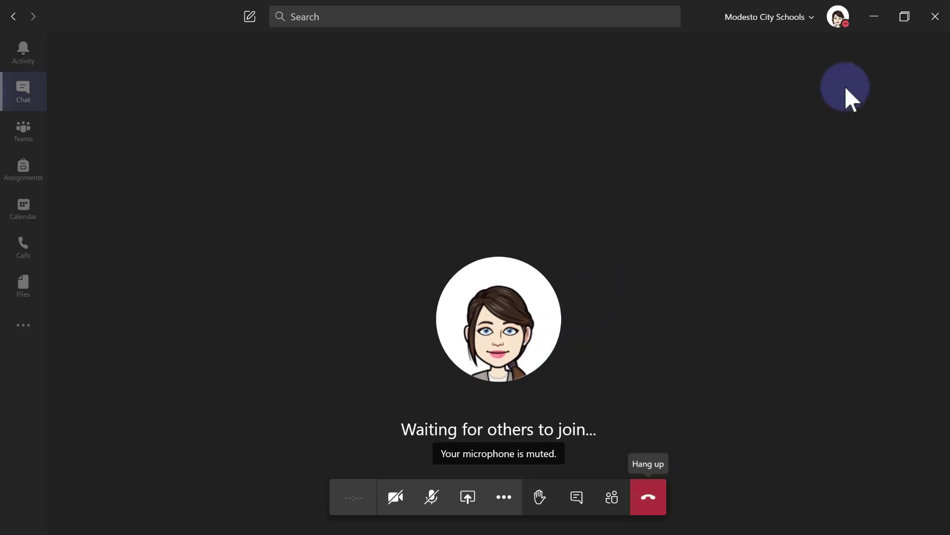
click(935, 16)
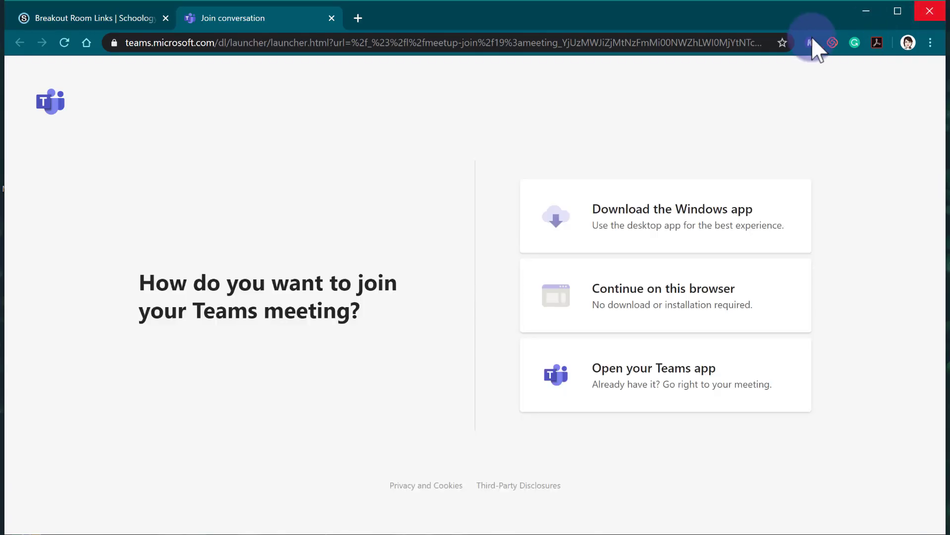
click(332, 18)
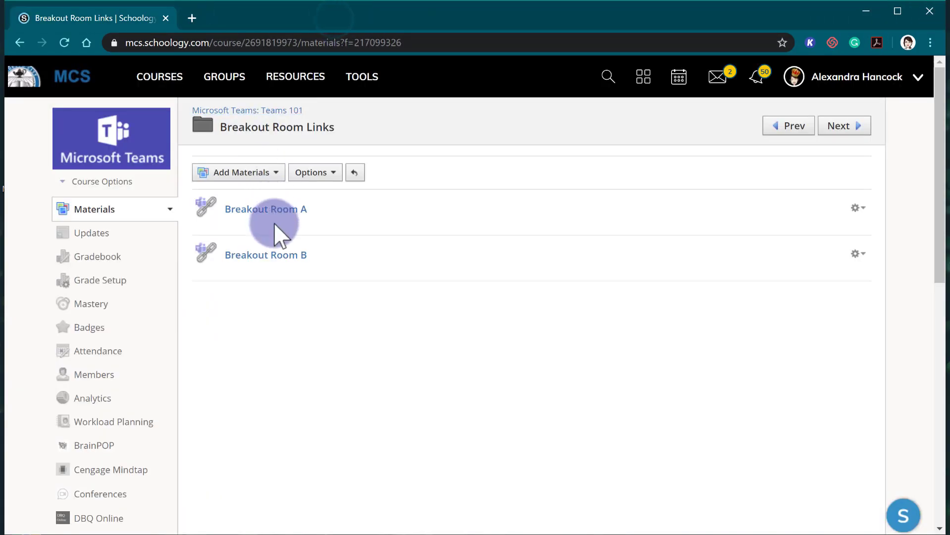
Launch the Breakout Room B link in the Microsoft Teams desktop app
click(263, 252)
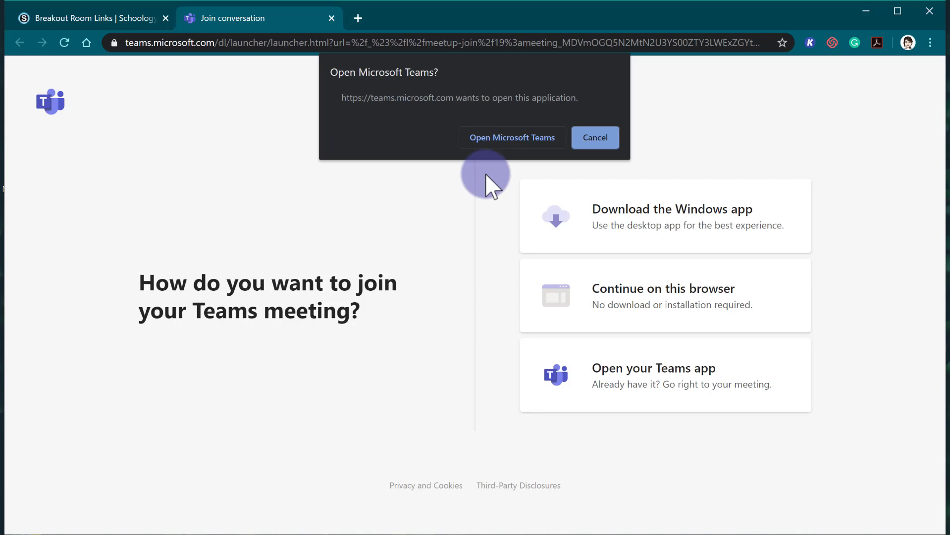
click(490, 137)
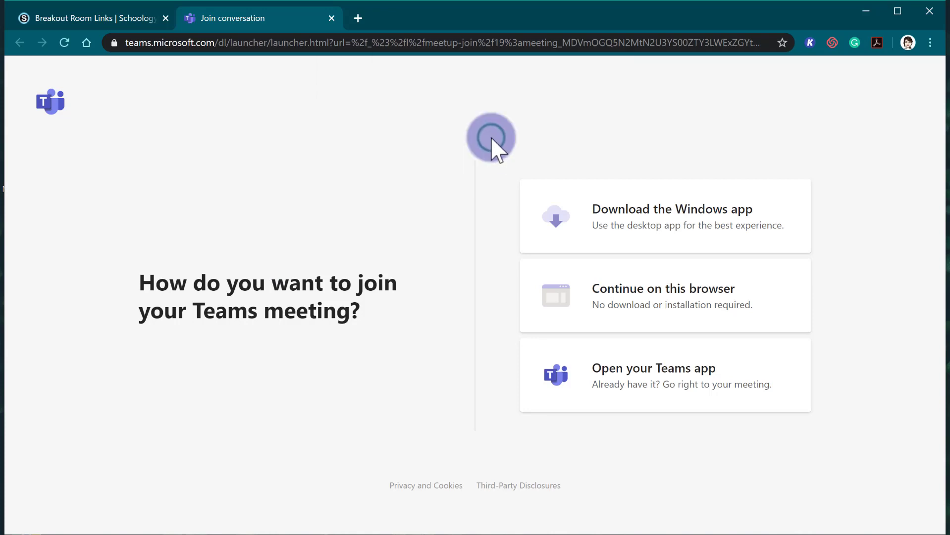